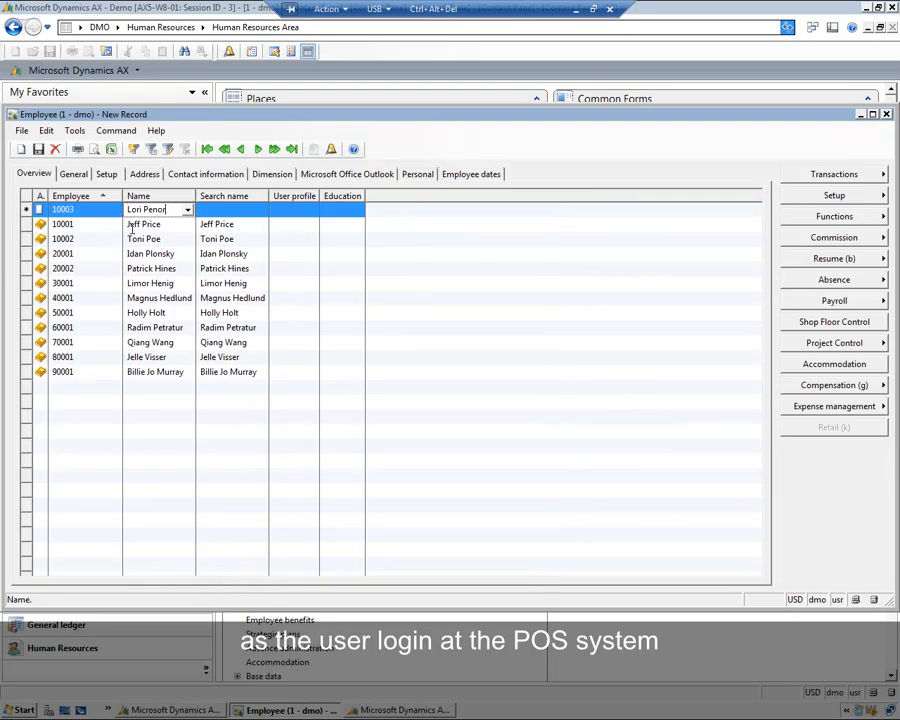
key(Tab)
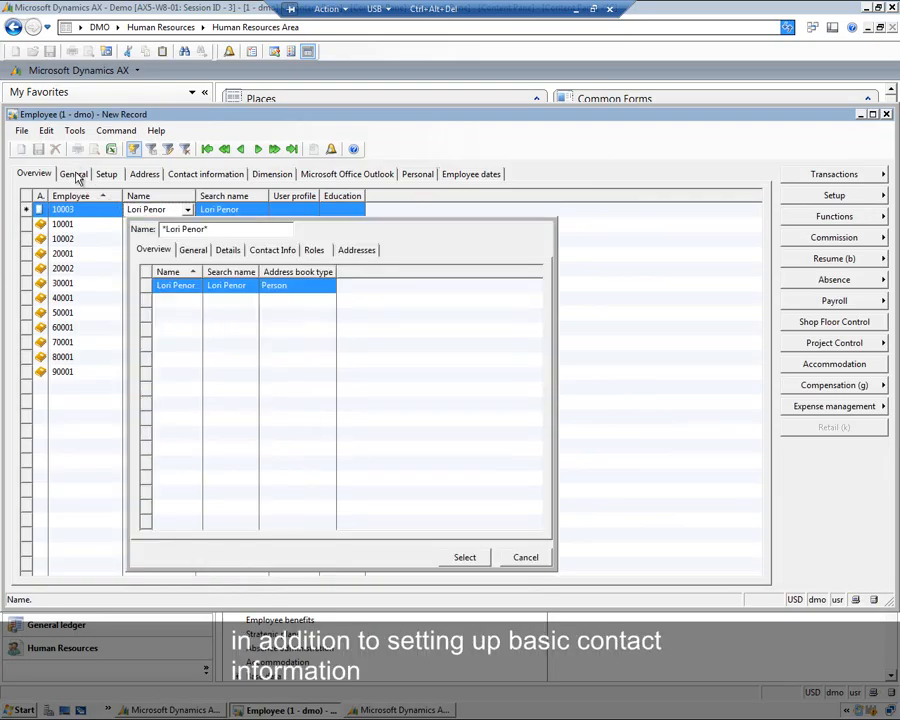
click(476, 562)
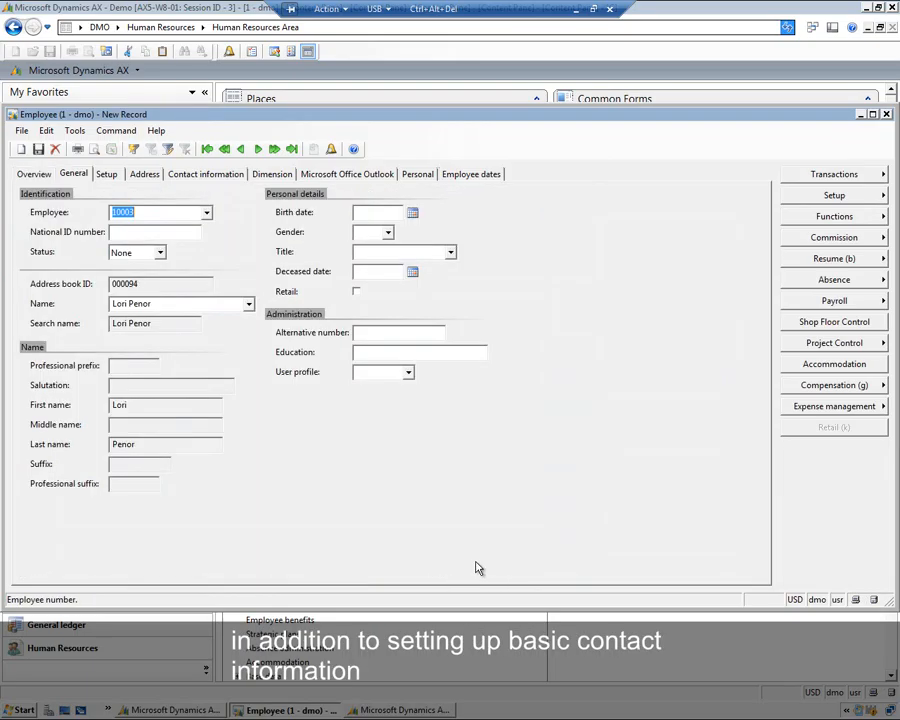
- Mark the employee as Retail staff and close the employee form
click(356, 292)
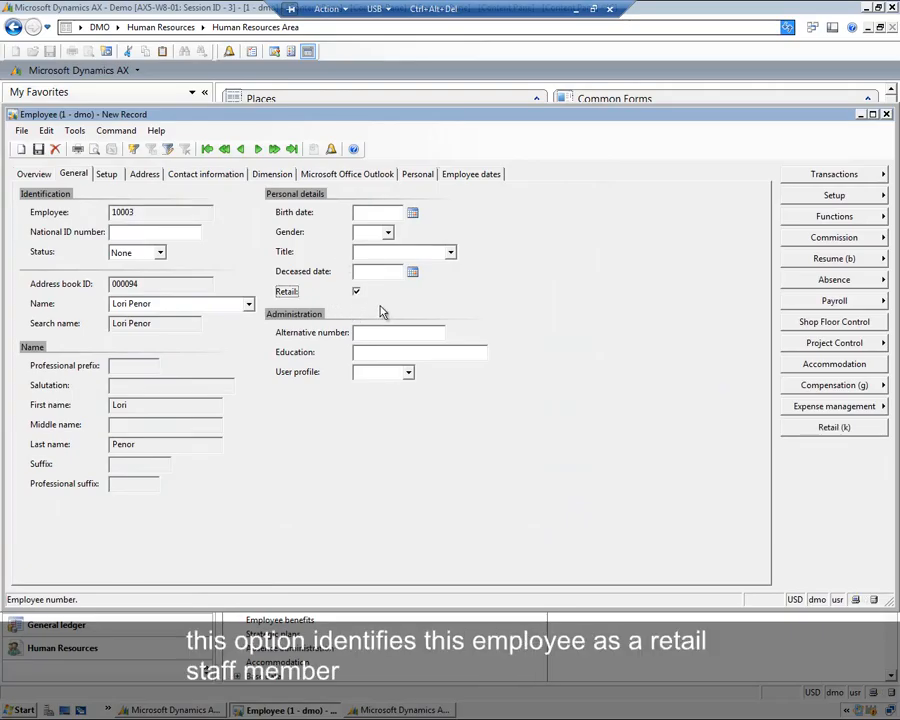
click(33, 174)
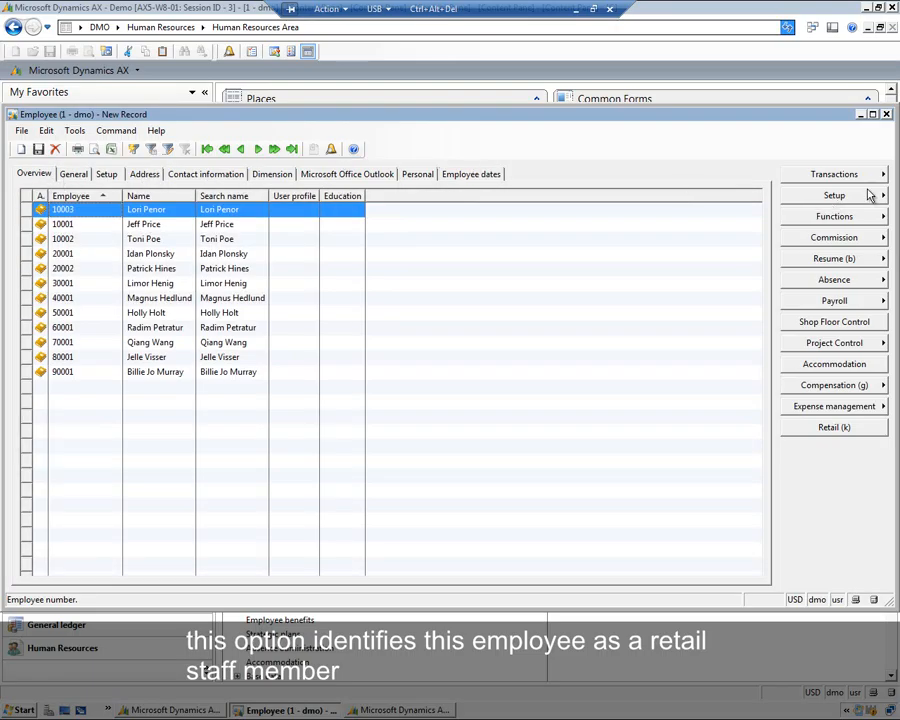
click(886, 115)
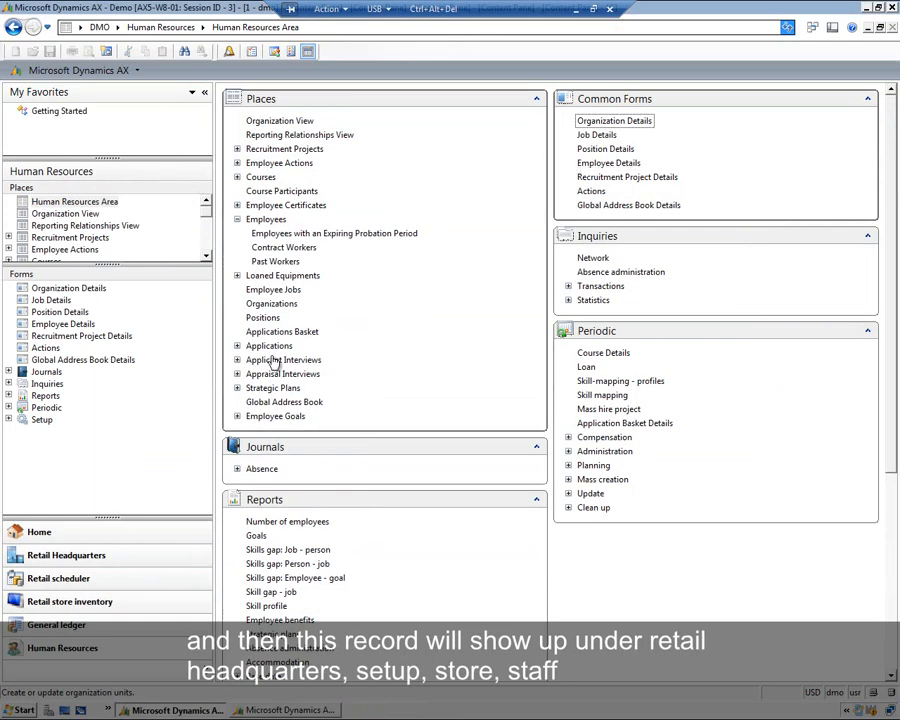
click(141, 563)
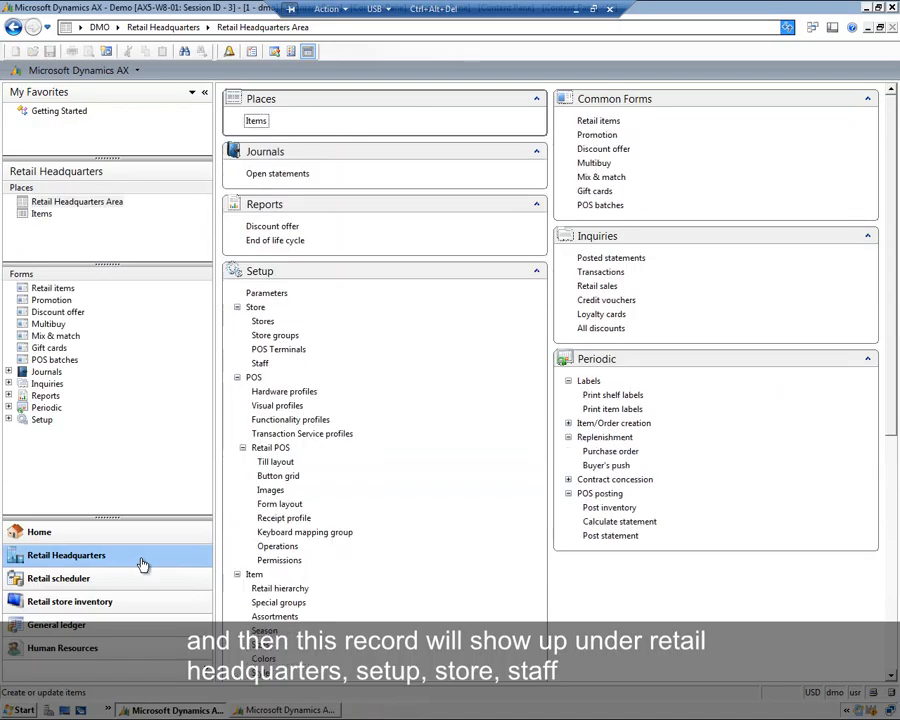
click(260, 362)
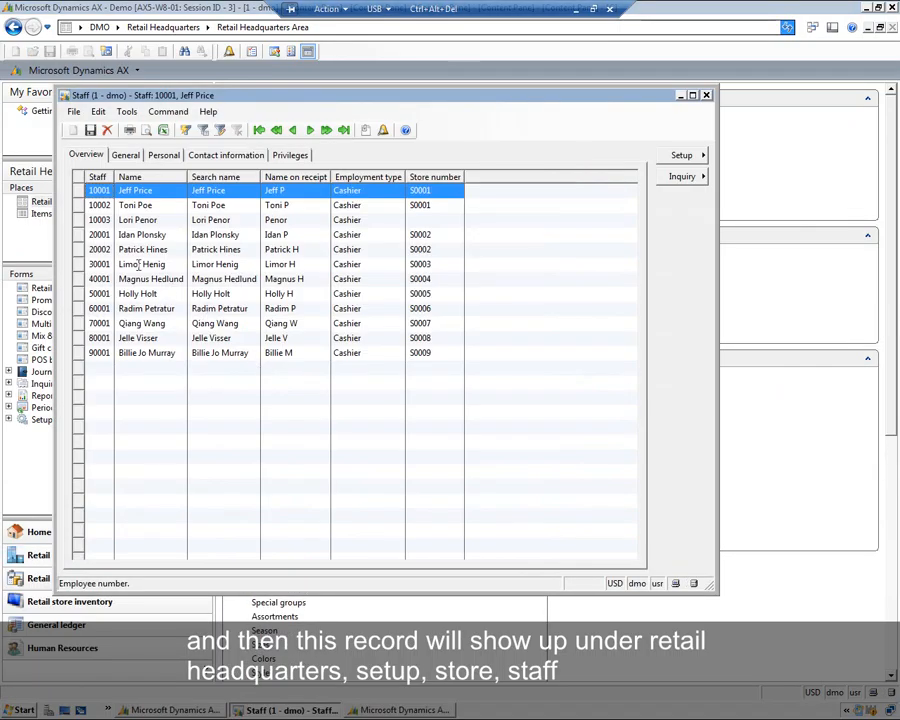
click(96, 221)
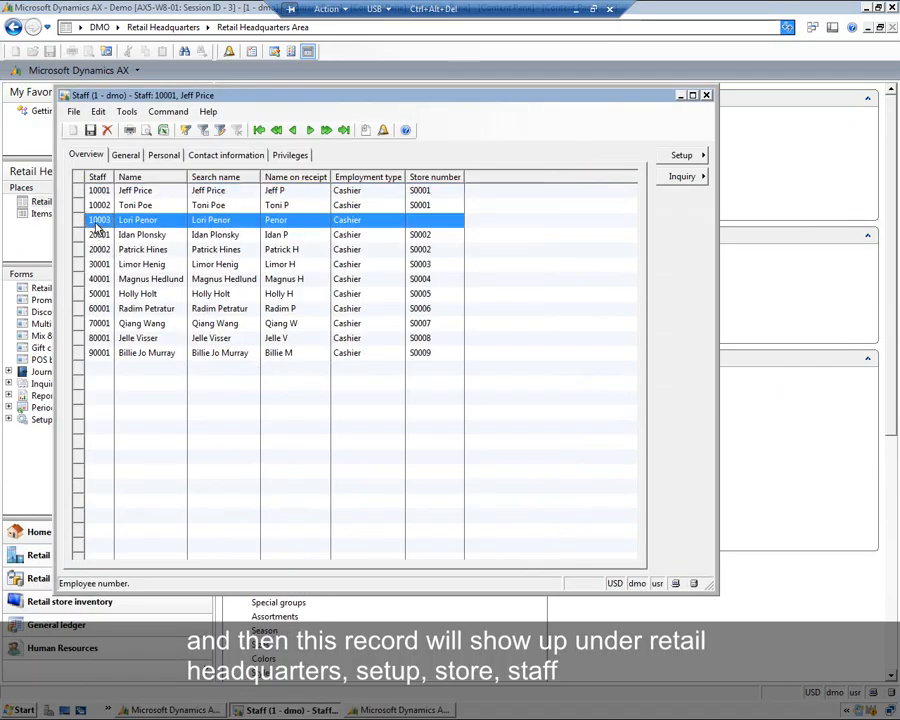
click(127, 156)
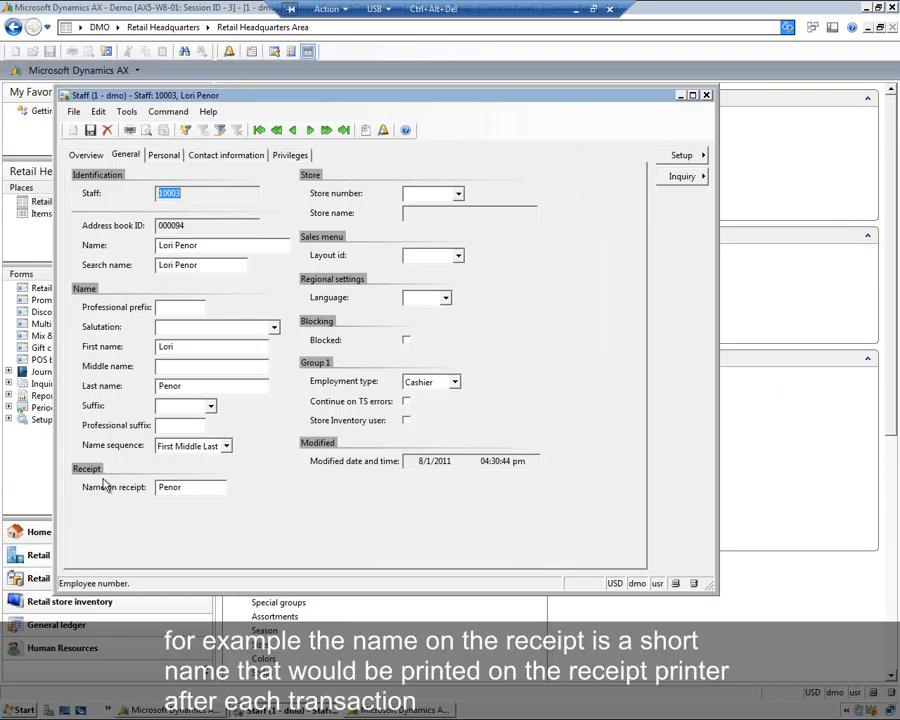
click(195, 487)
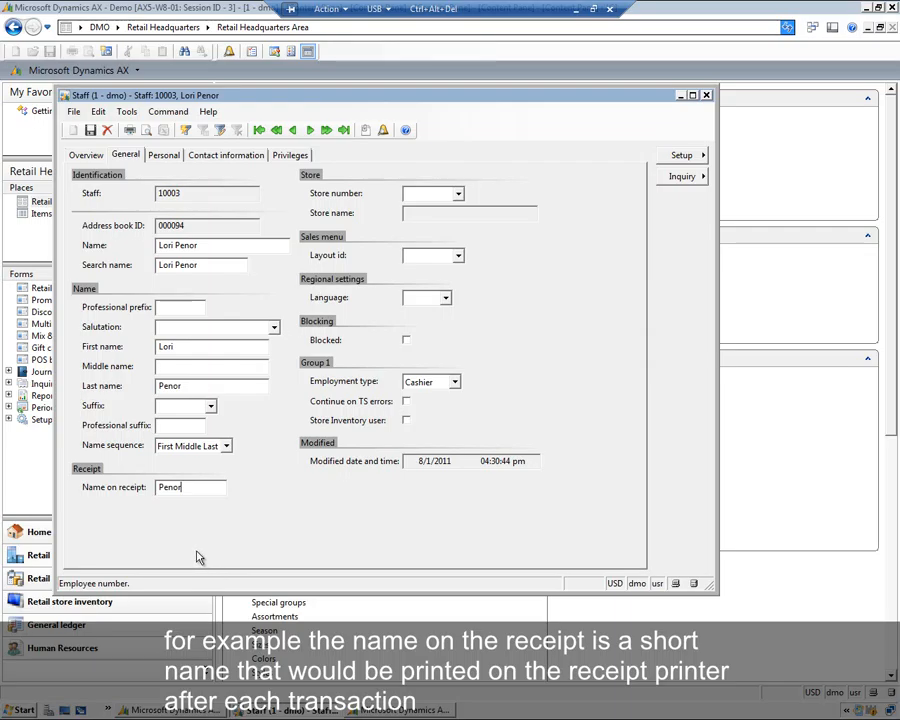
- Assign store number S0010 and a sales menu layout ID to the staff member
click(459, 196)
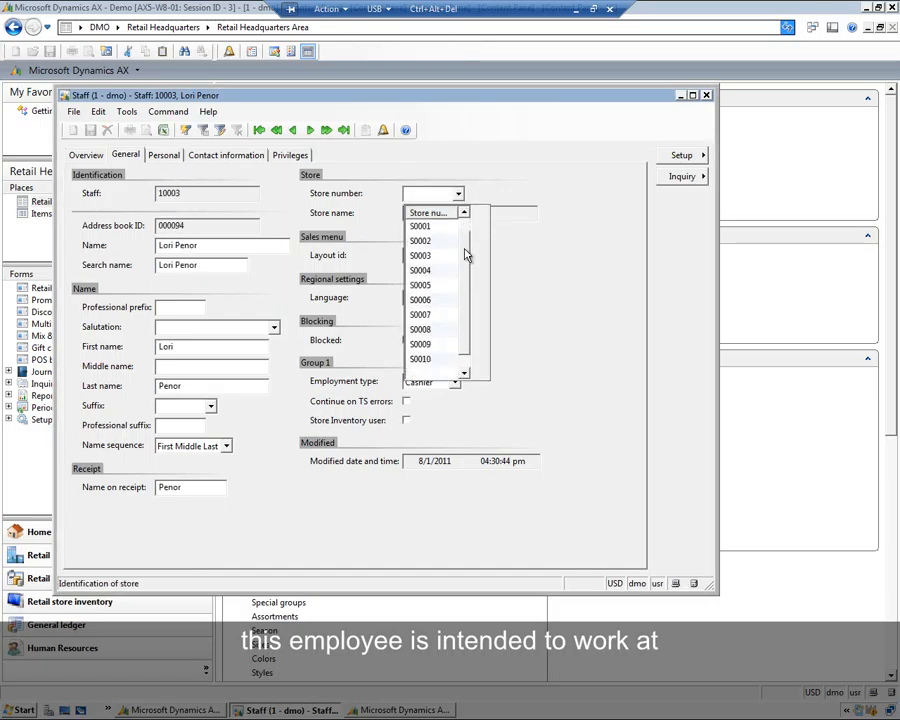
click(424, 359)
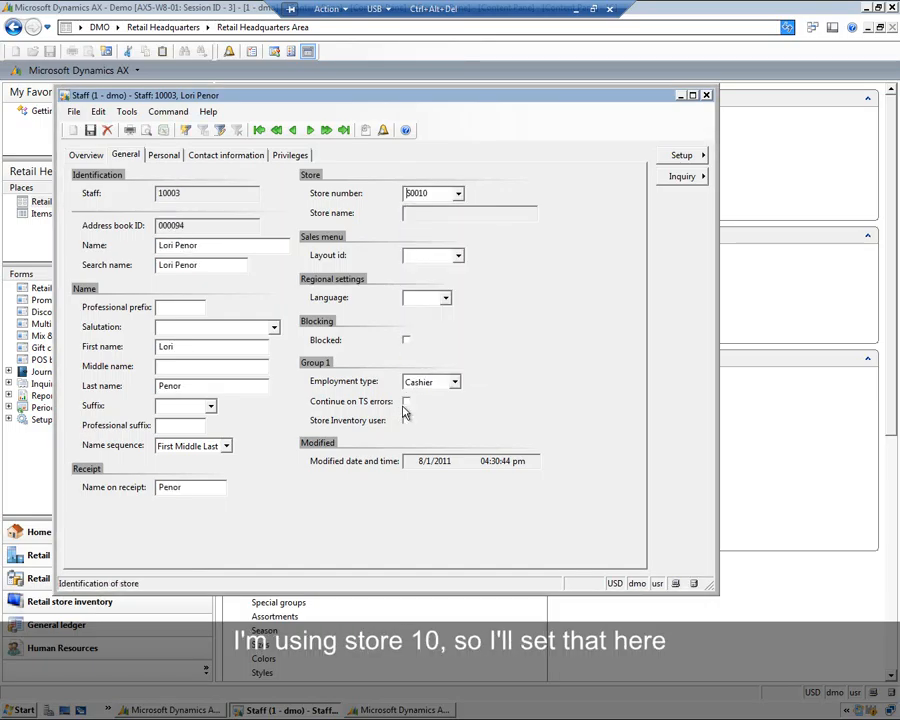
click(477, 212)
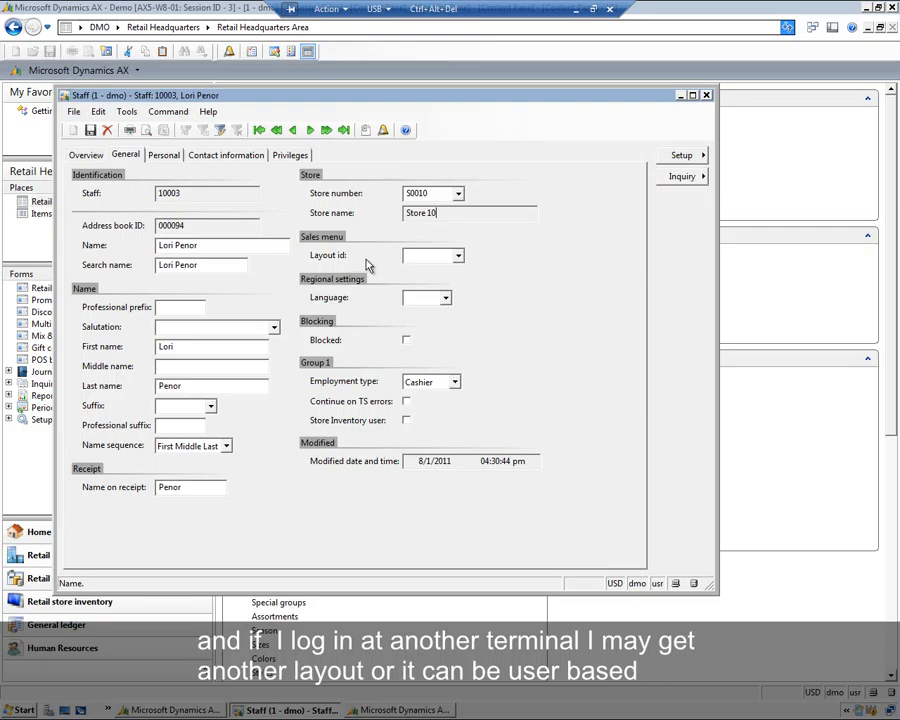
click(459, 257)
click(432, 304)
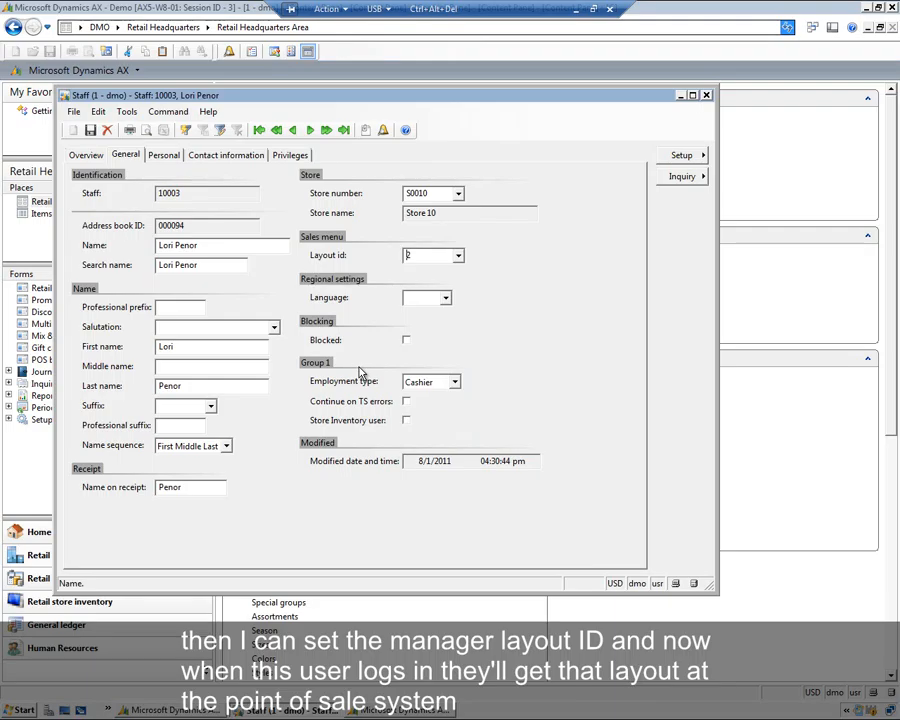
- Apply the CASHIER staff permission group and override the tender declaration and open drawer permissions
click(291, 156)
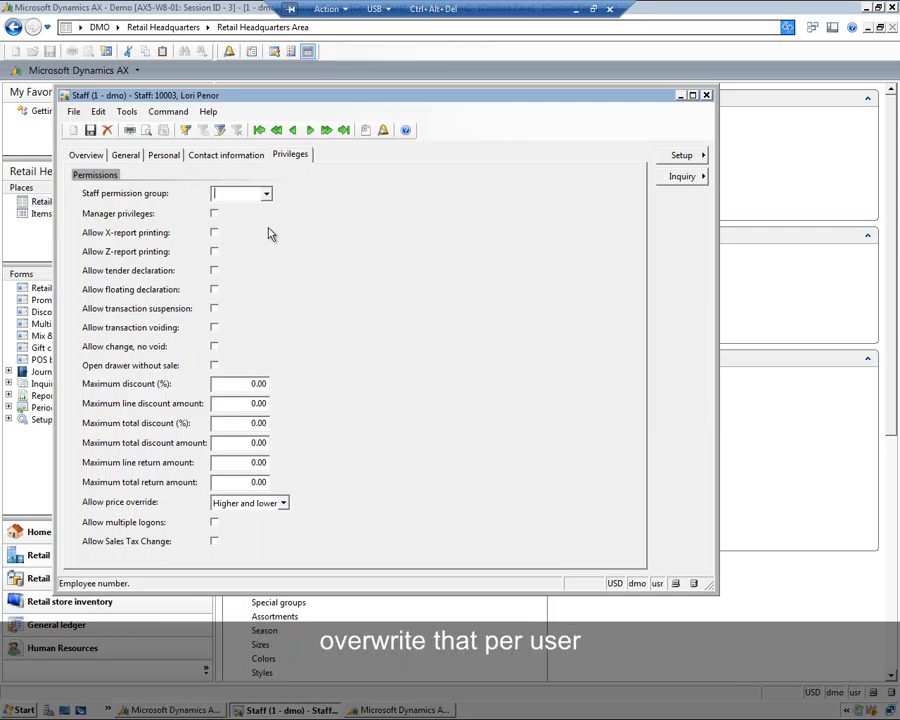
click(266, 194)
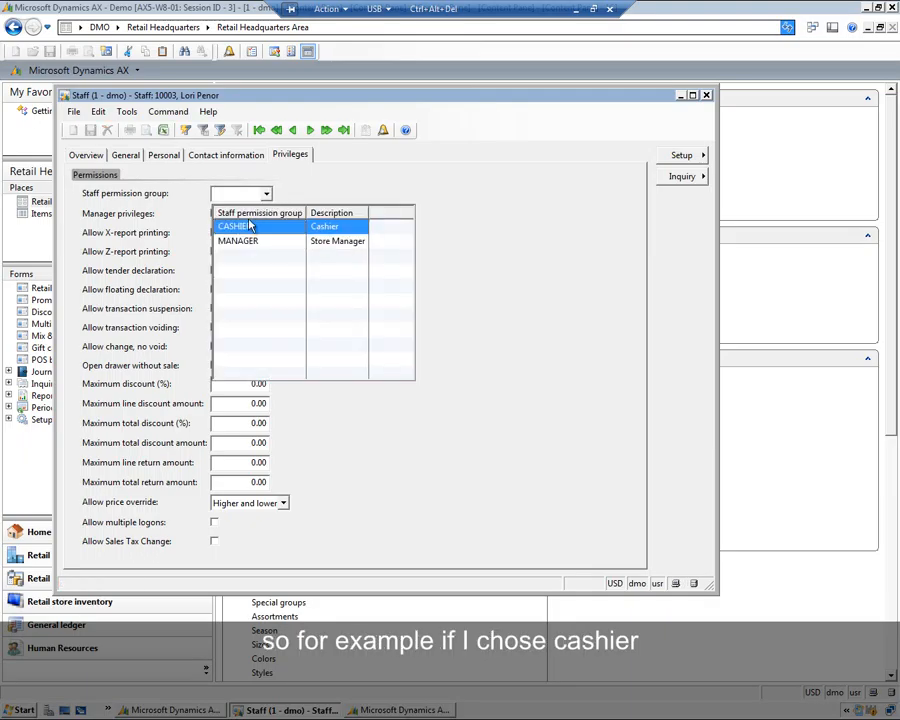
click(241, 227)
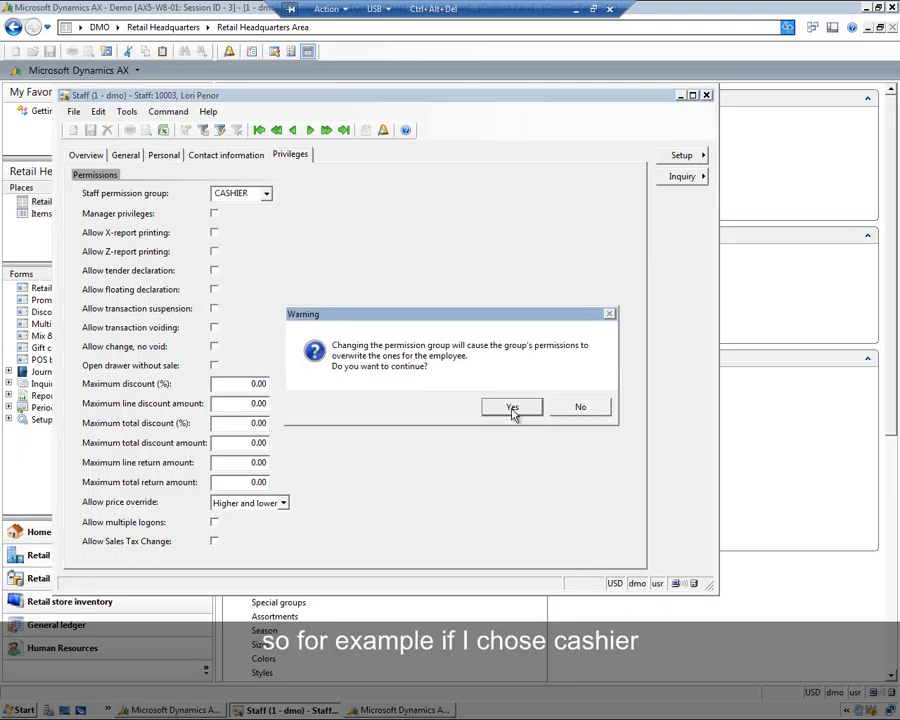
click(485, 409)
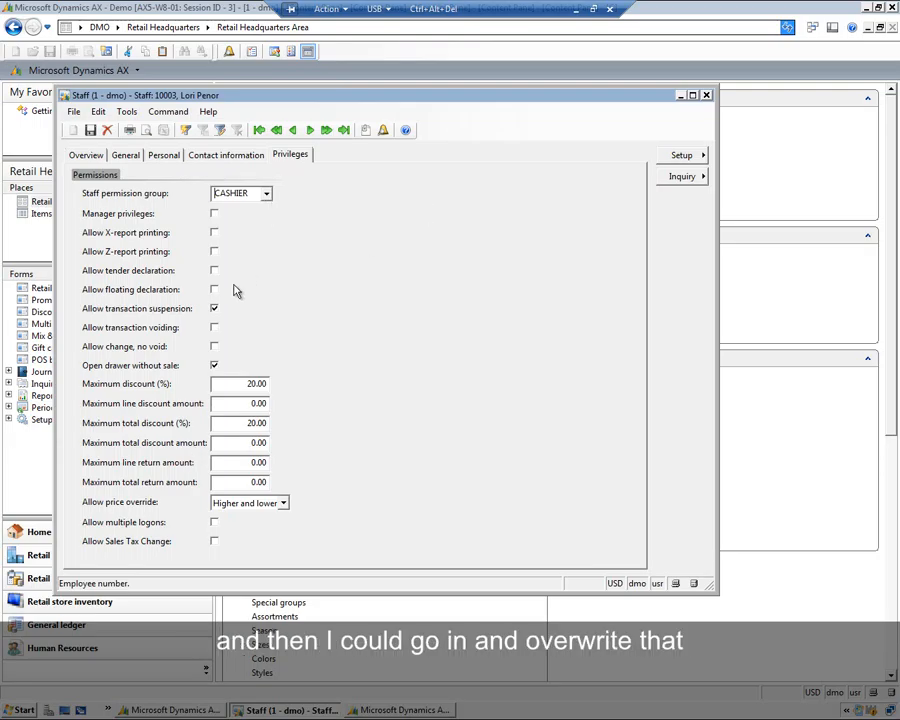
click(214, 271)
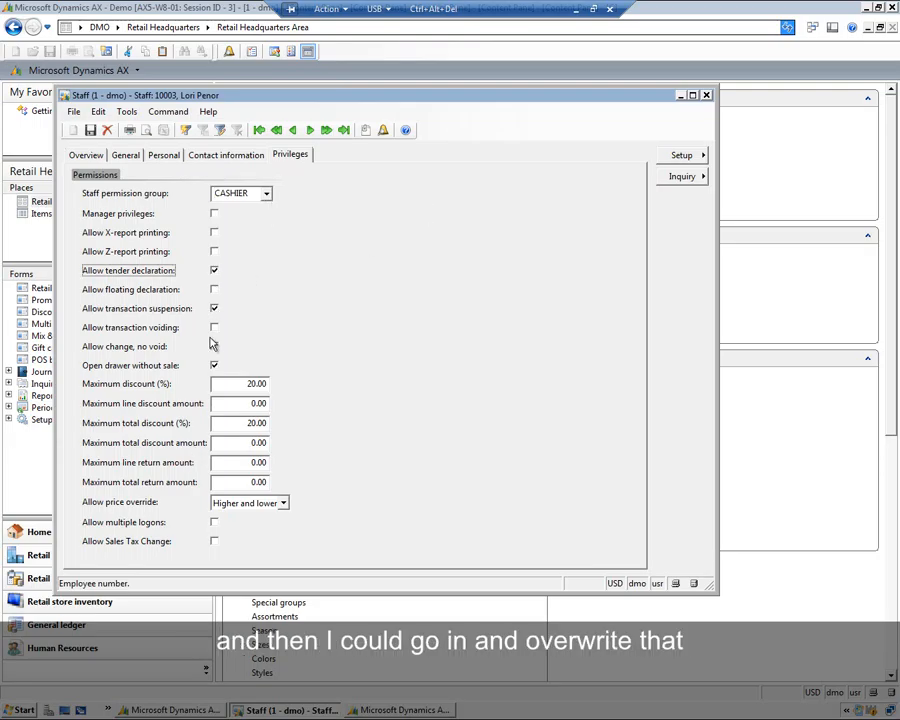
click(213, 366)
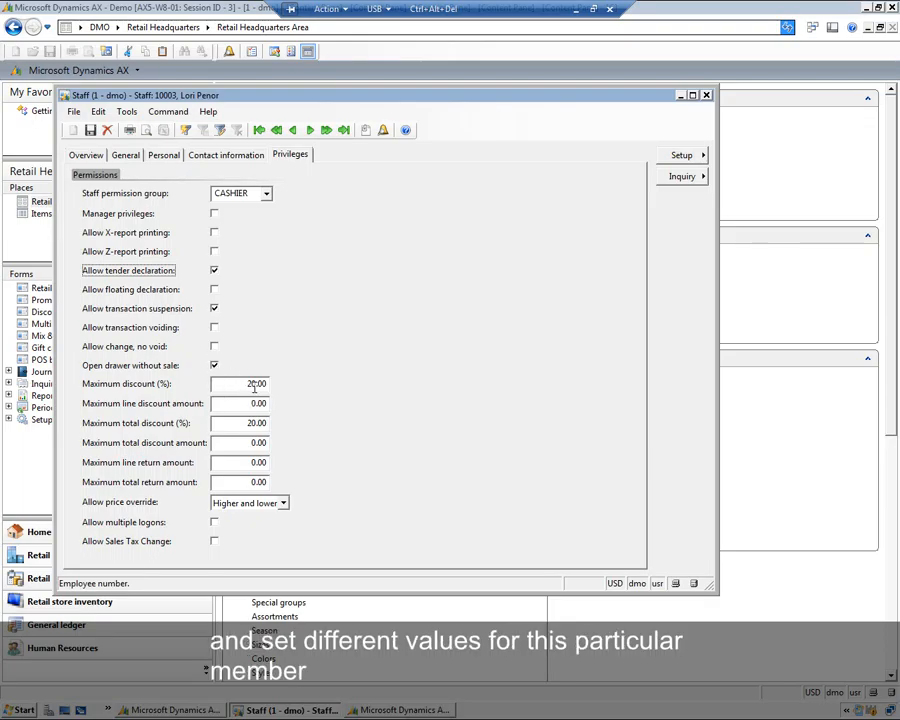
- Switch the staff permission group to MANAGER, accepting the overwrite, and close the staff form
click(266, 193)
click(240, 244)
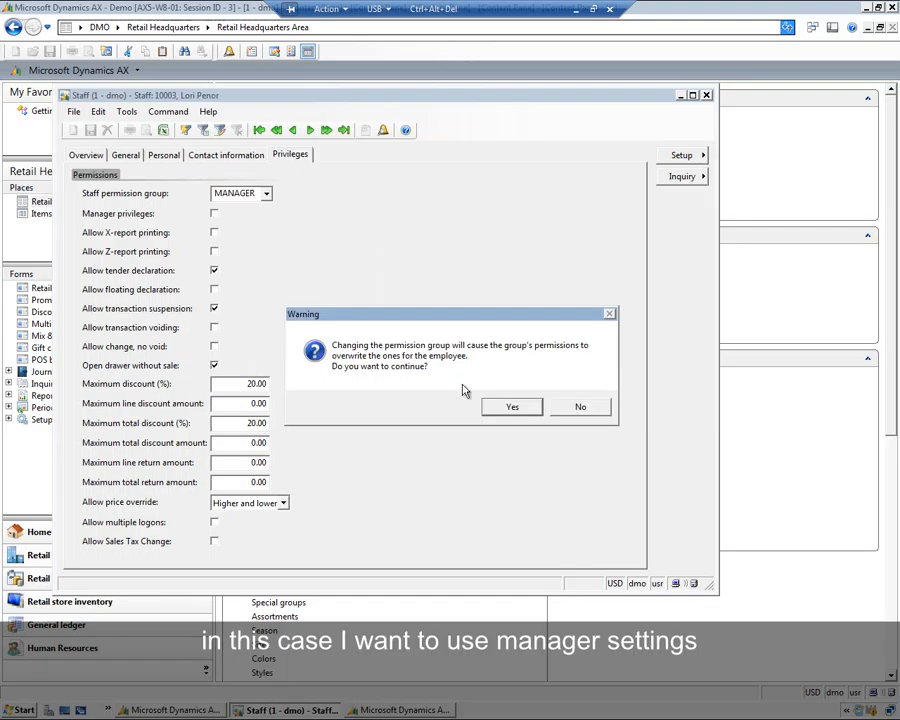
click(508, 349)
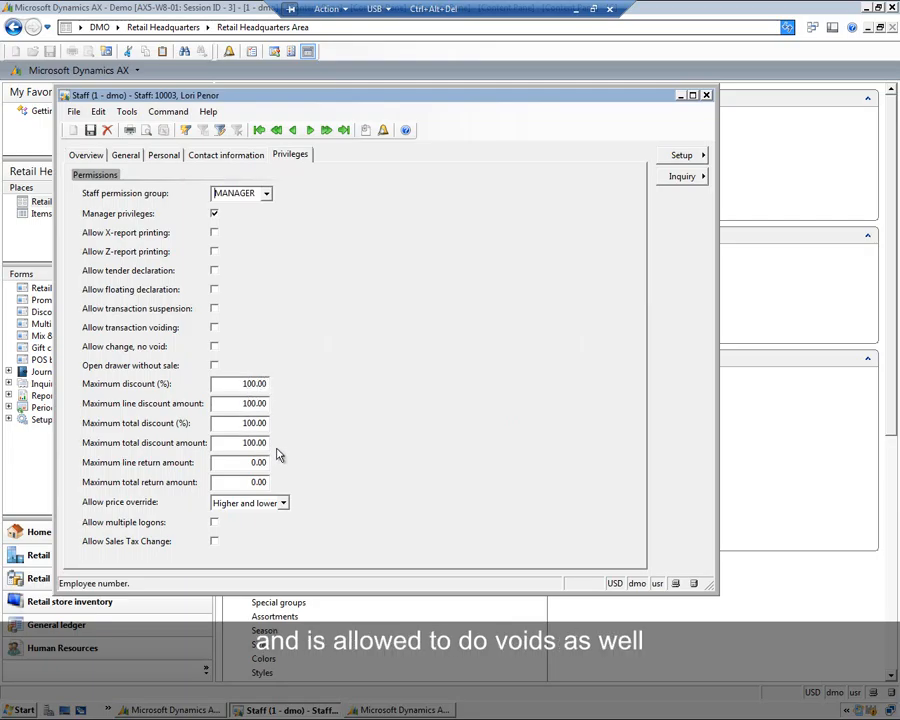
click(87, 156)
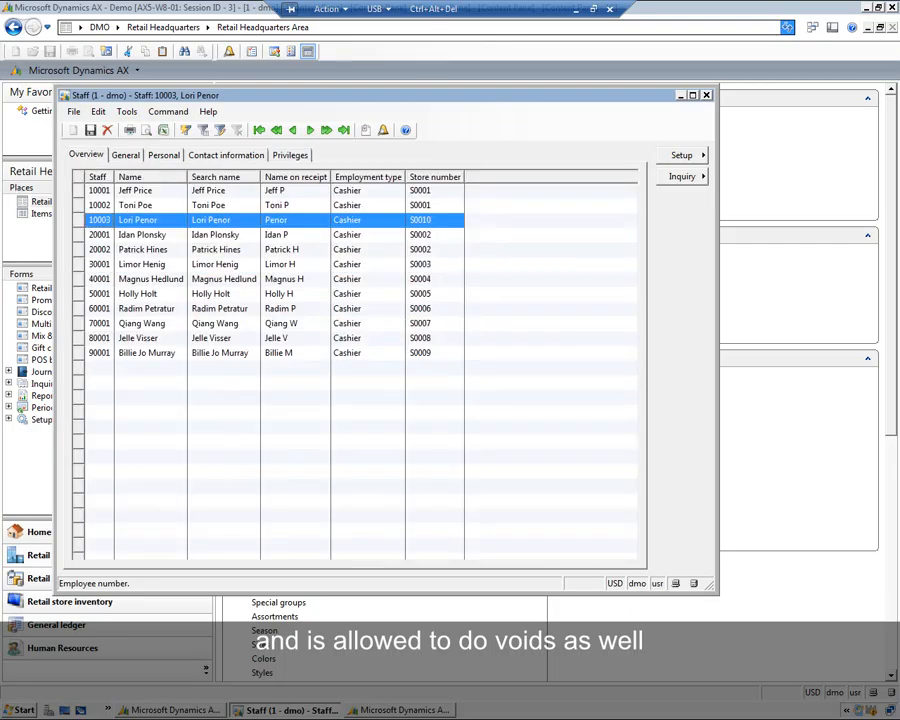
click(705, 96)
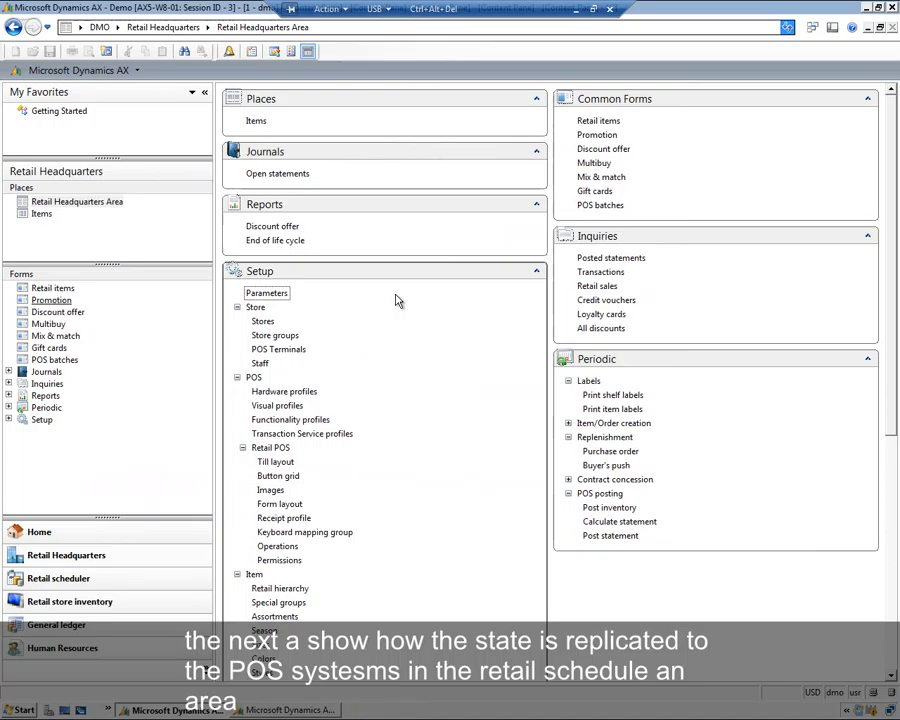
- Open the retail scheduler jobs and compare the A-1060 and N-1060 Staff jobs and their subjobs
click(87, 589)
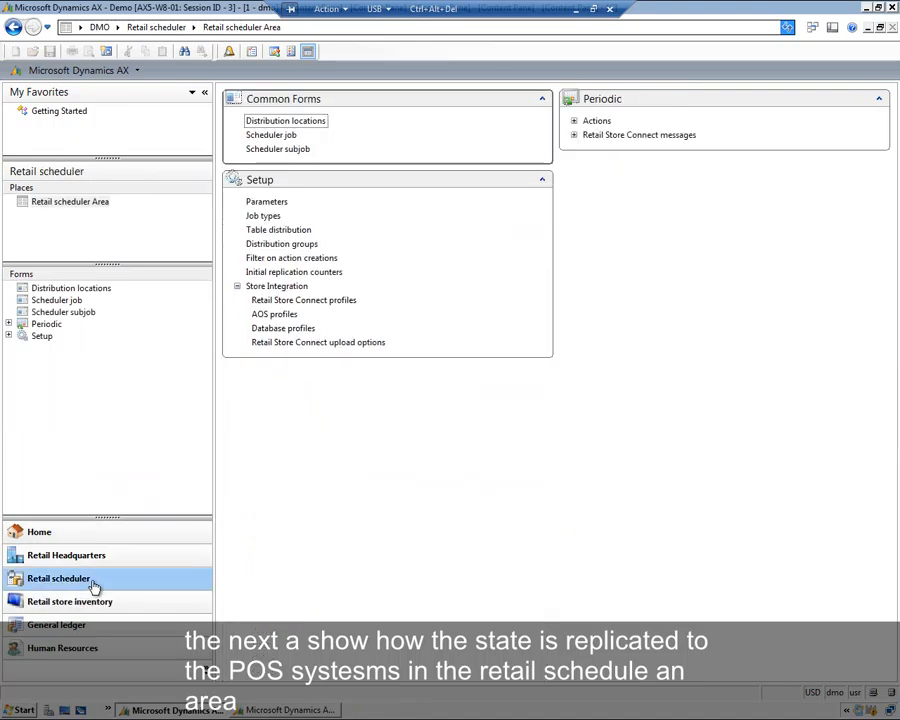
click(288, 135)
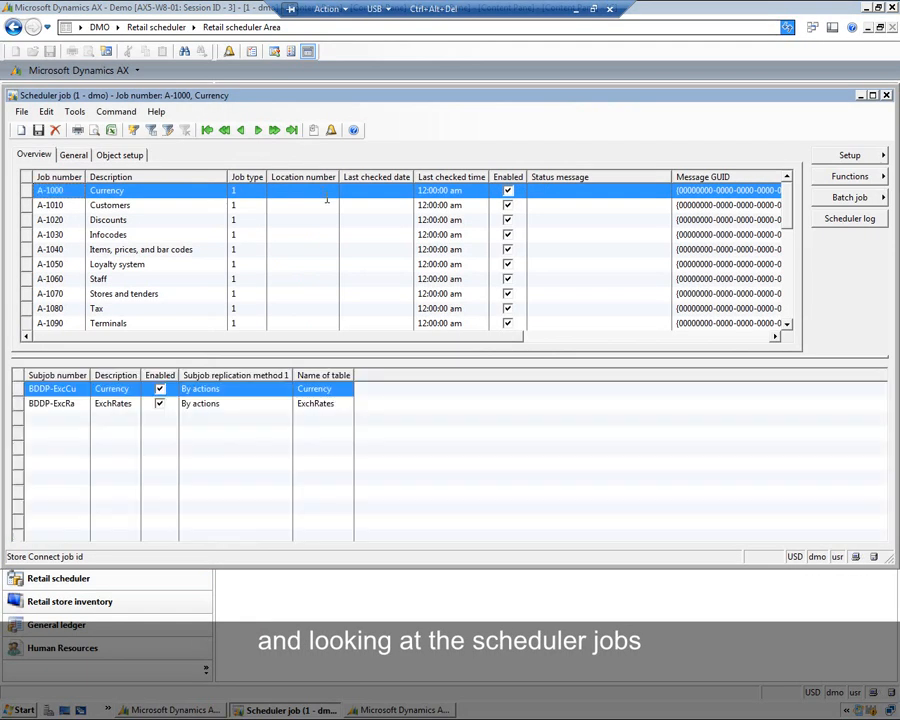
click(28, 280)
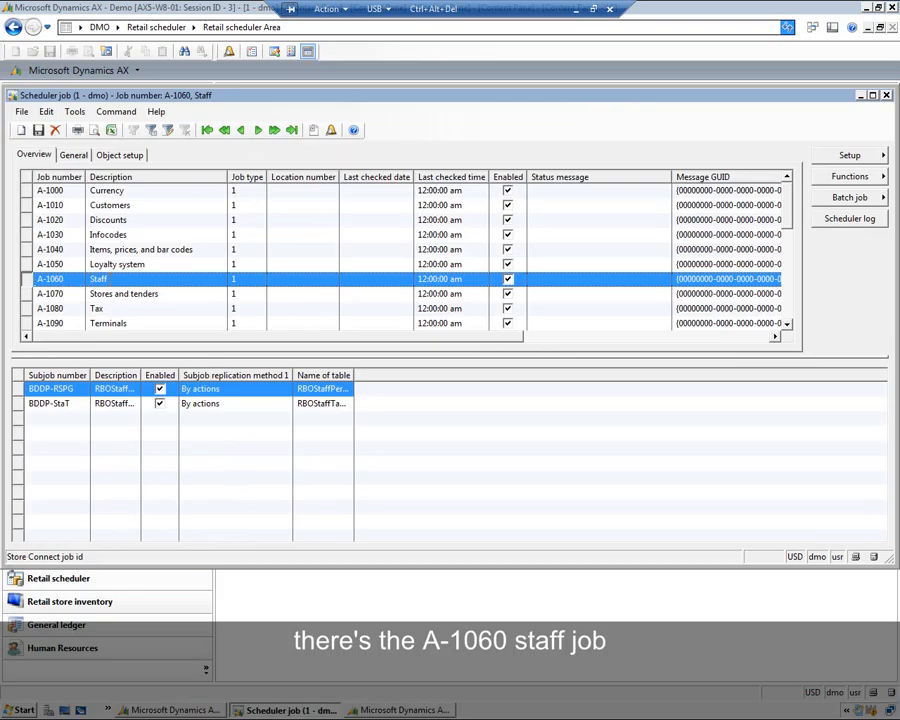
click(788, 325)
click(788, 325)
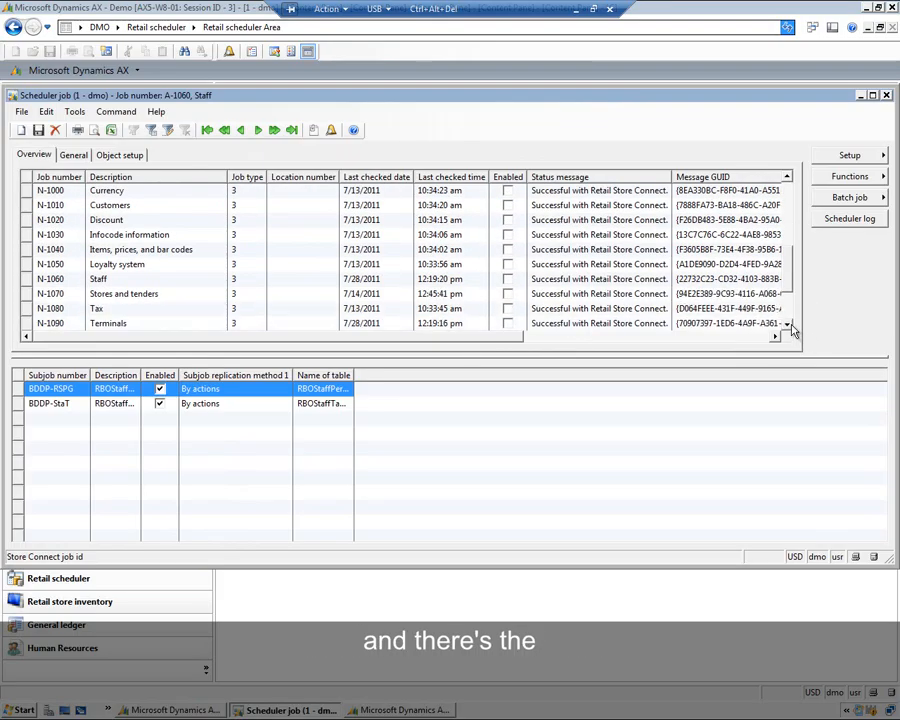
click(28, 280)
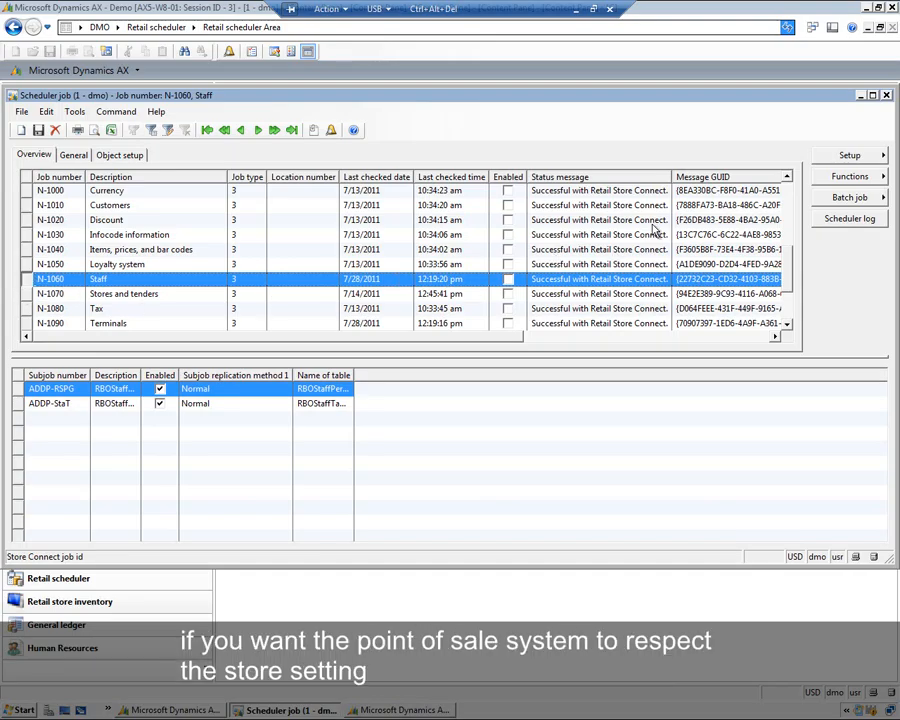
drag(785, 262, 788, 198)
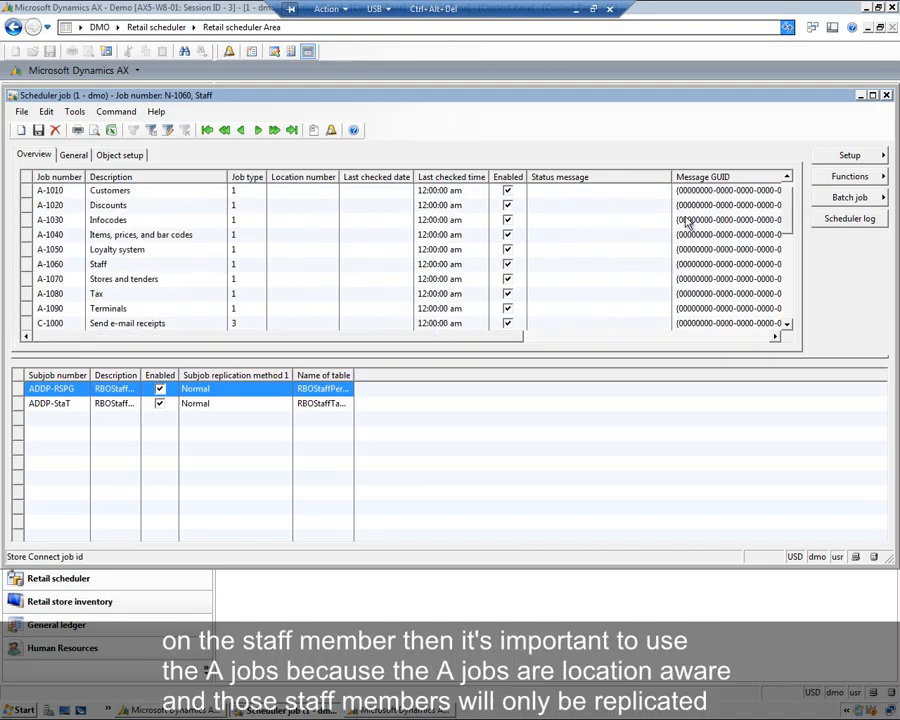
click(27, 264)
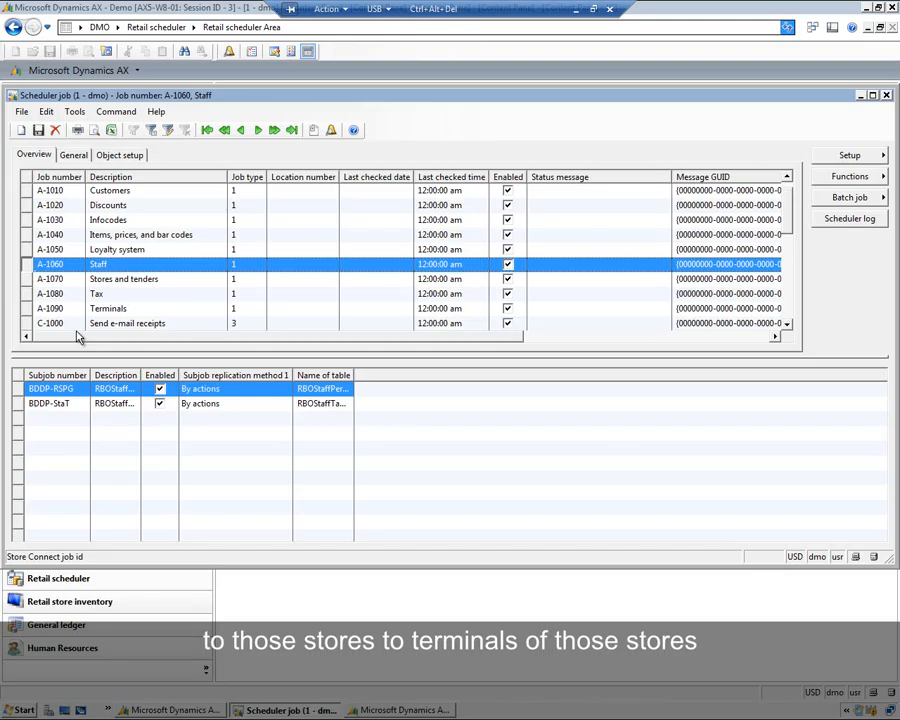
drag(787, 222, 800, 283)
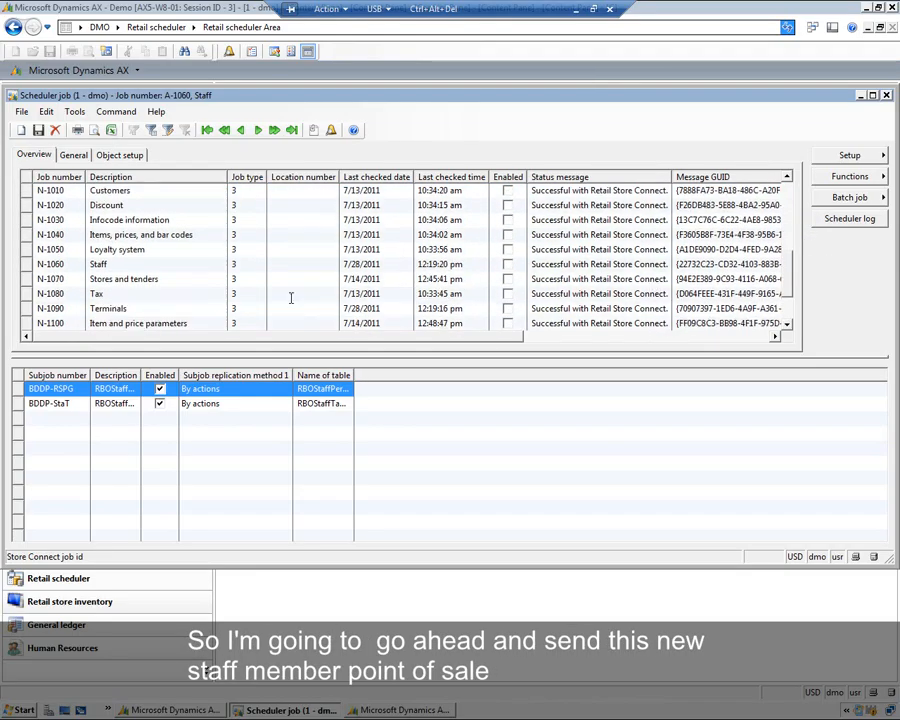
- Run the N-1060 Staff job to replicate staff to the point of sale
click(25, 266)
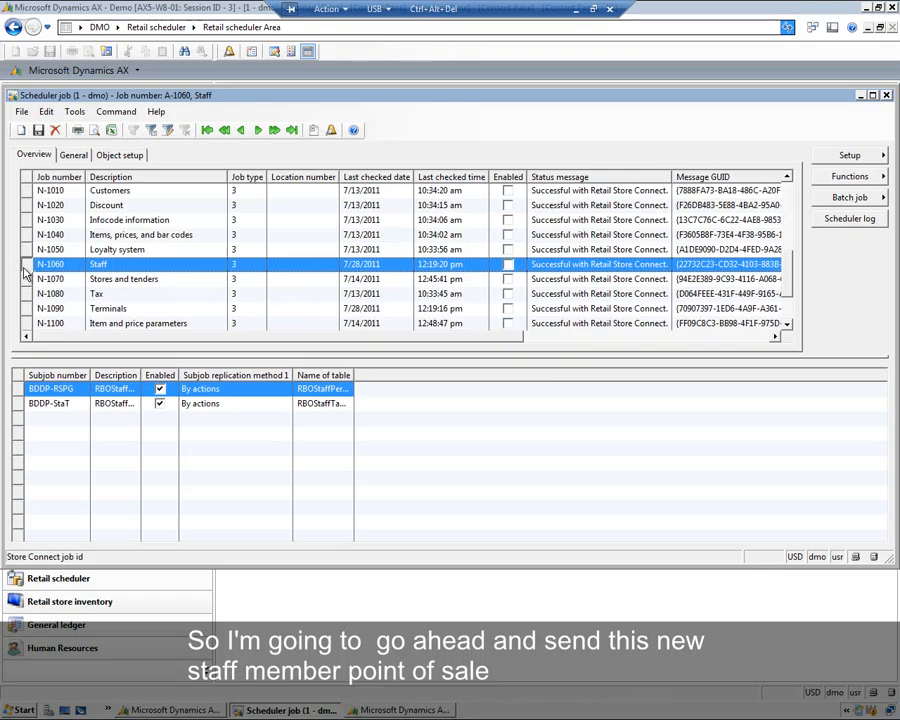
click(822, 177)
click(786, 180)
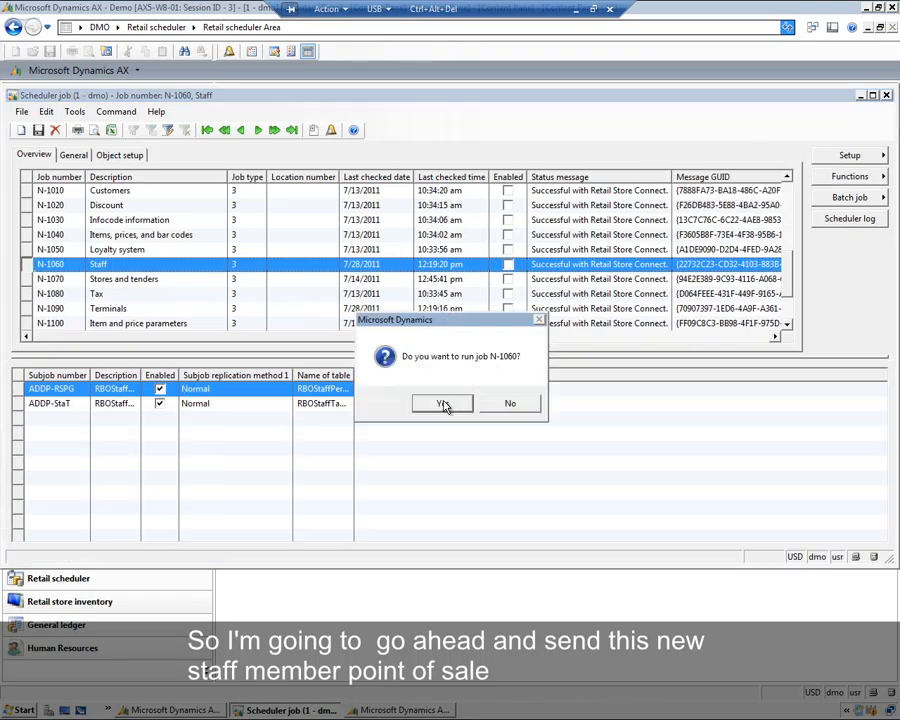
click(444, 347)
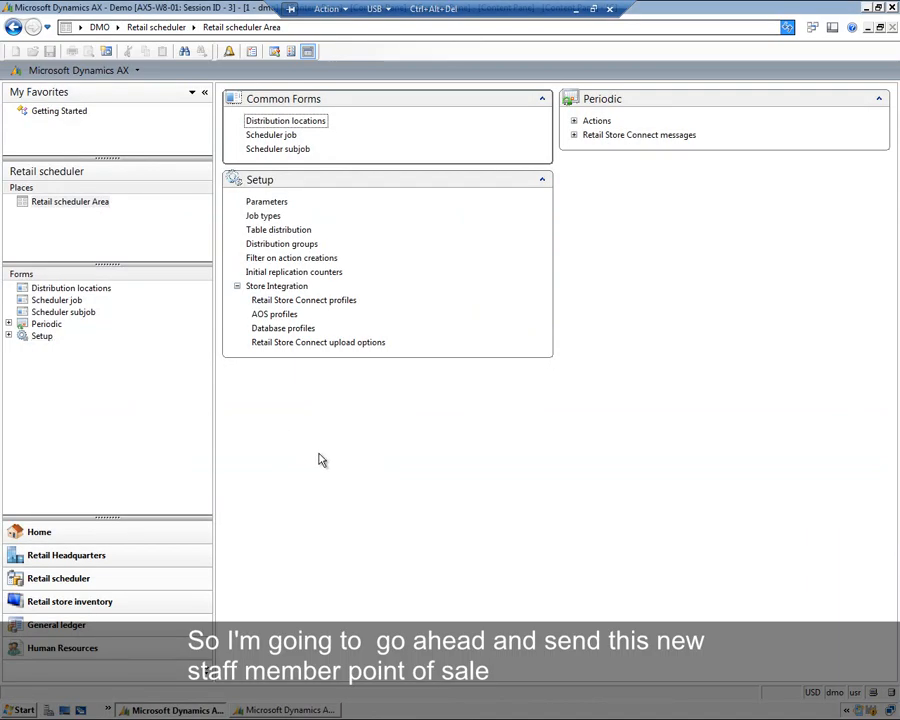
- Switch to the point of sale and log on as operator 10001 with that operator's password
click(290, 710)
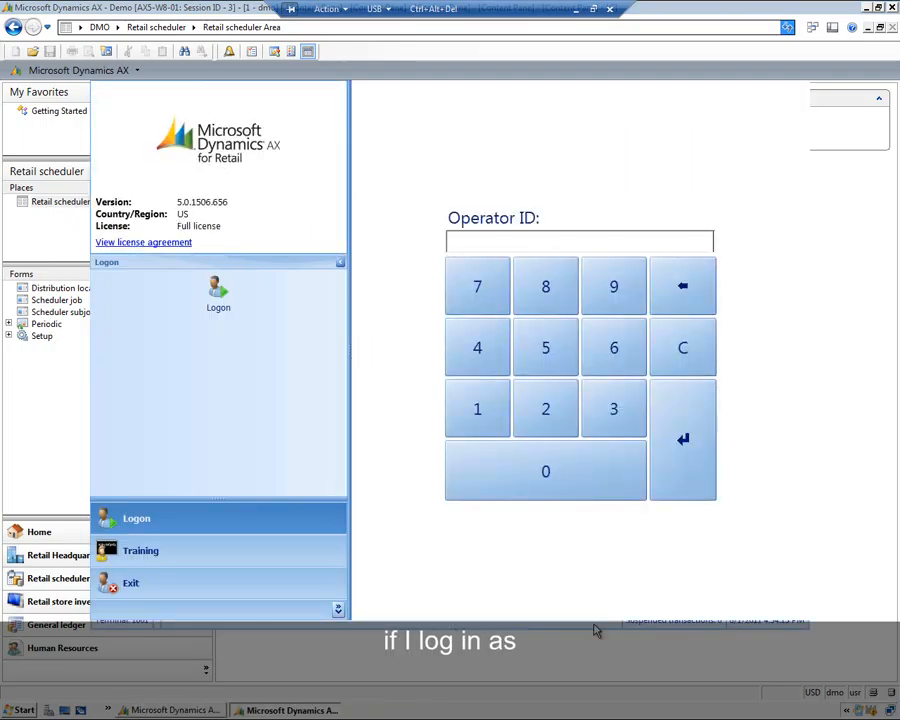
text(10001)
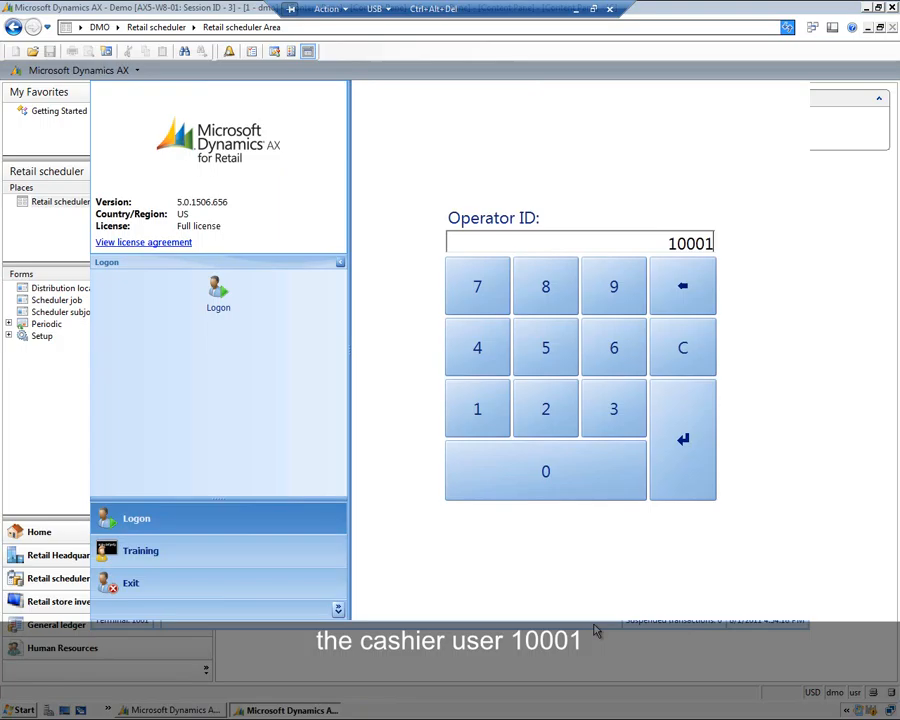
key(Return)
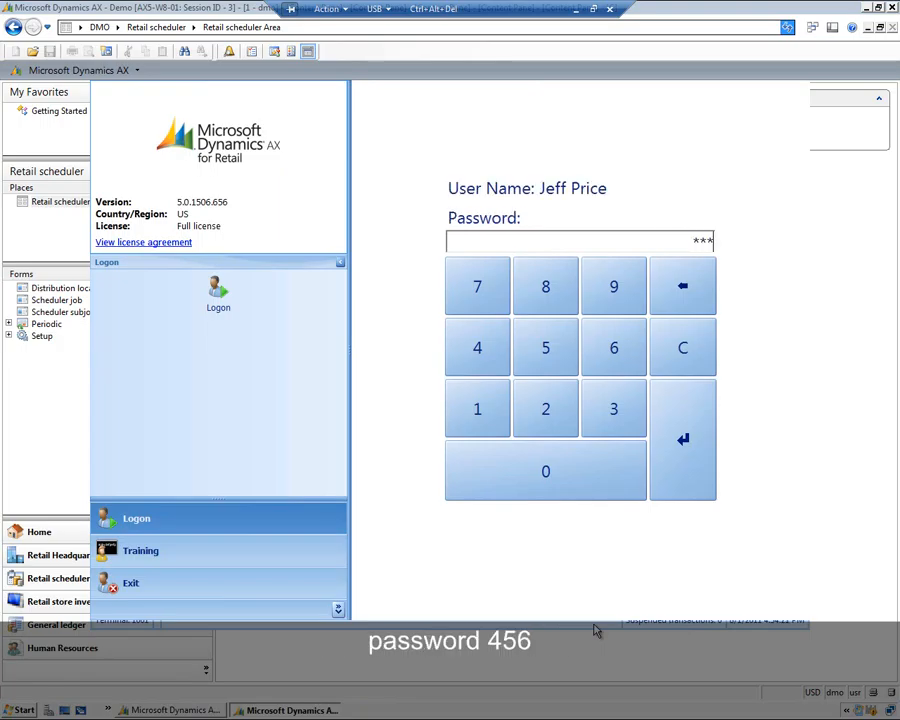
key(Return)
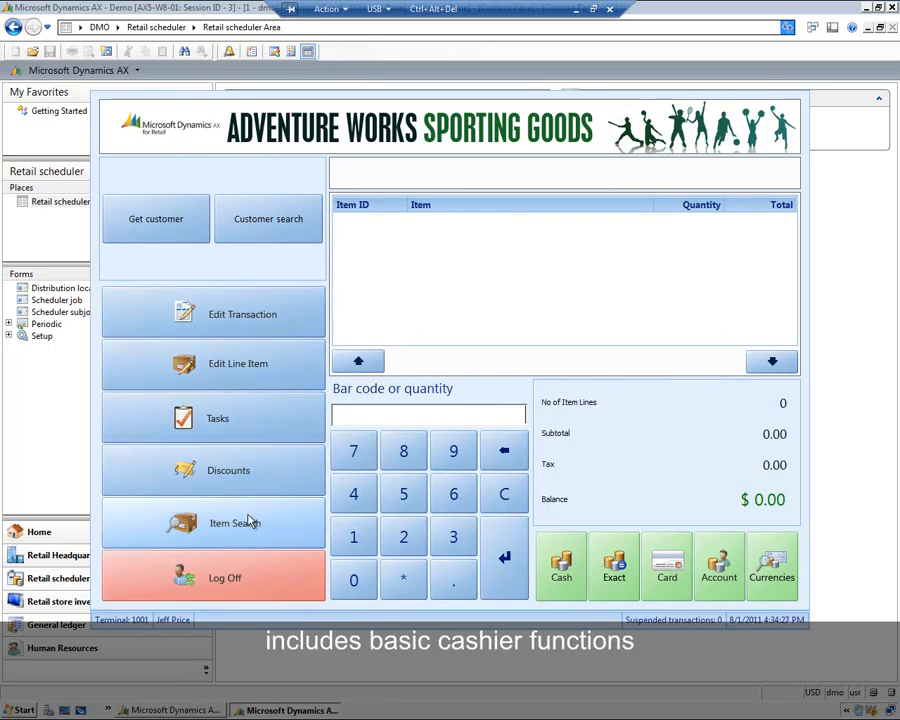
- Log off and log on as the new staff member, operator 10003, with her password
click(249, 587)
text(10003)
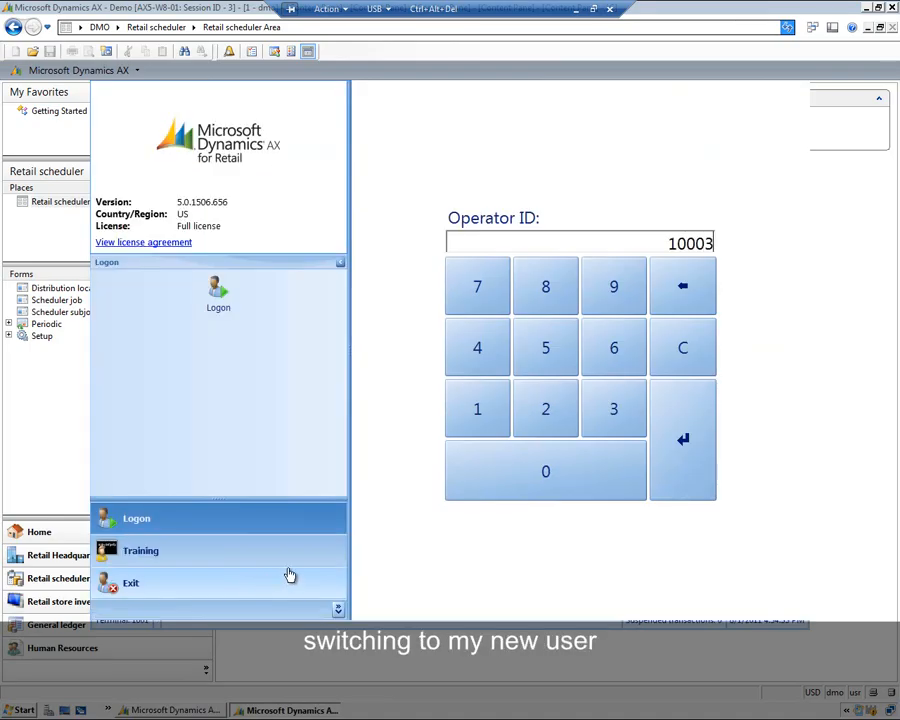
key(Return)
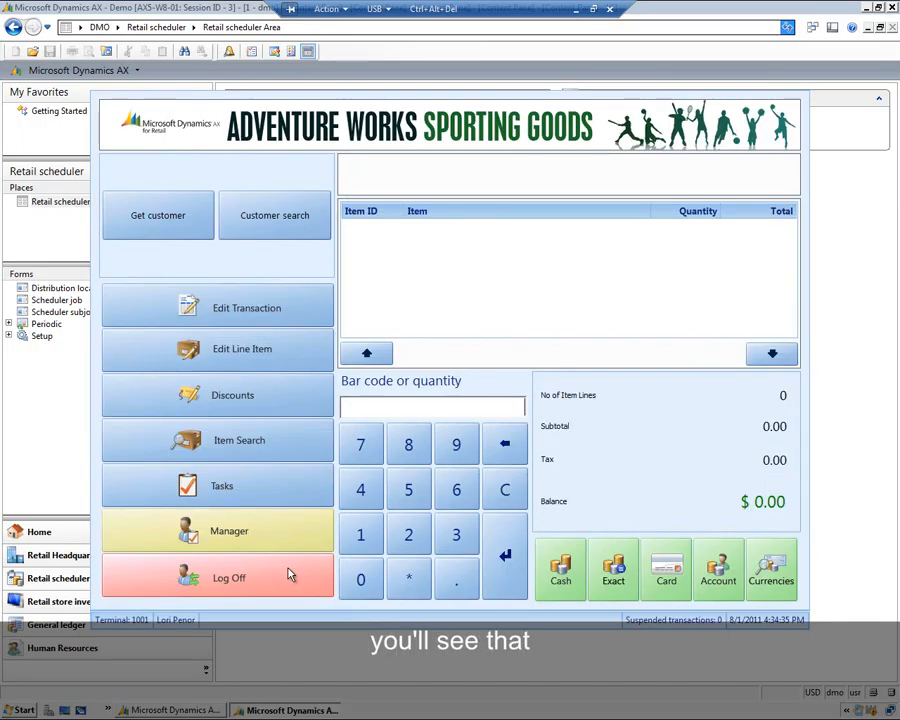
- Open the Manager button menu to review its tasks, then return to the home screen
click(224, 550)
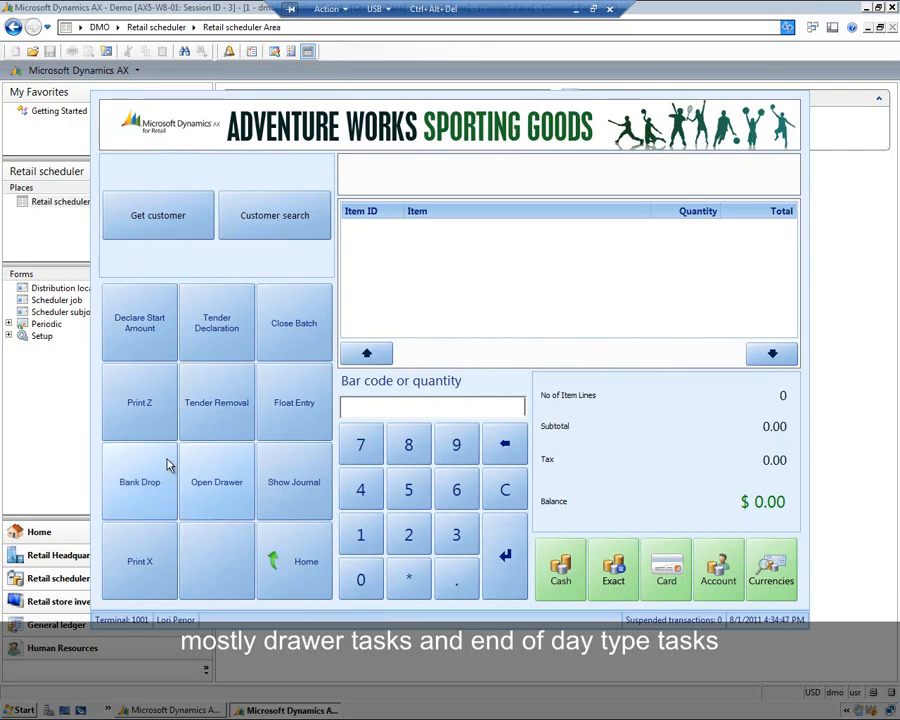
click(310, 572)
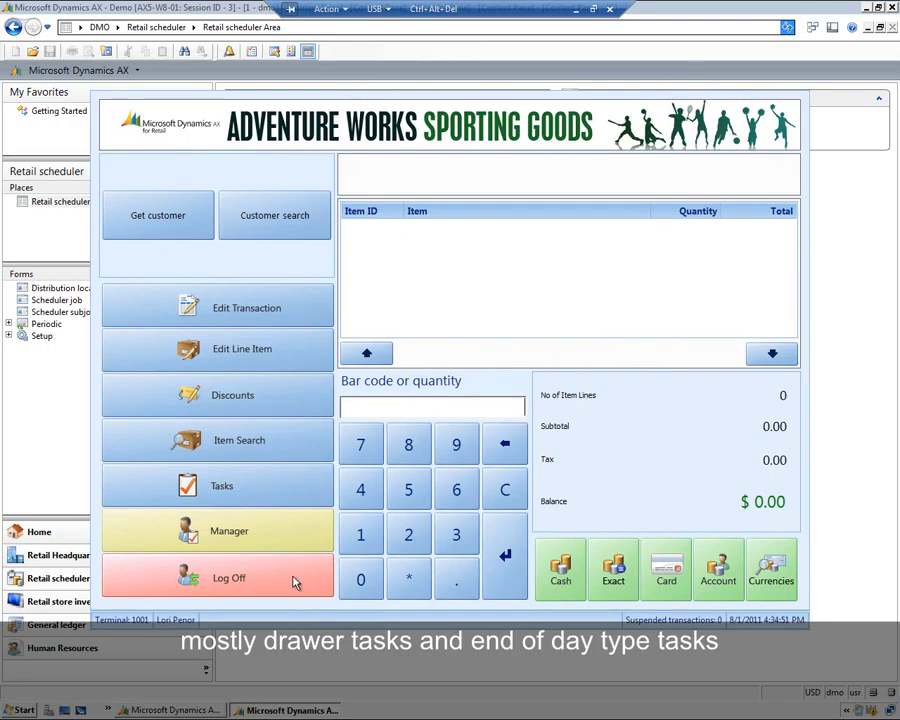
- Log off and log back on as cashier operator 10001 with the cashier password
click(294, 580)
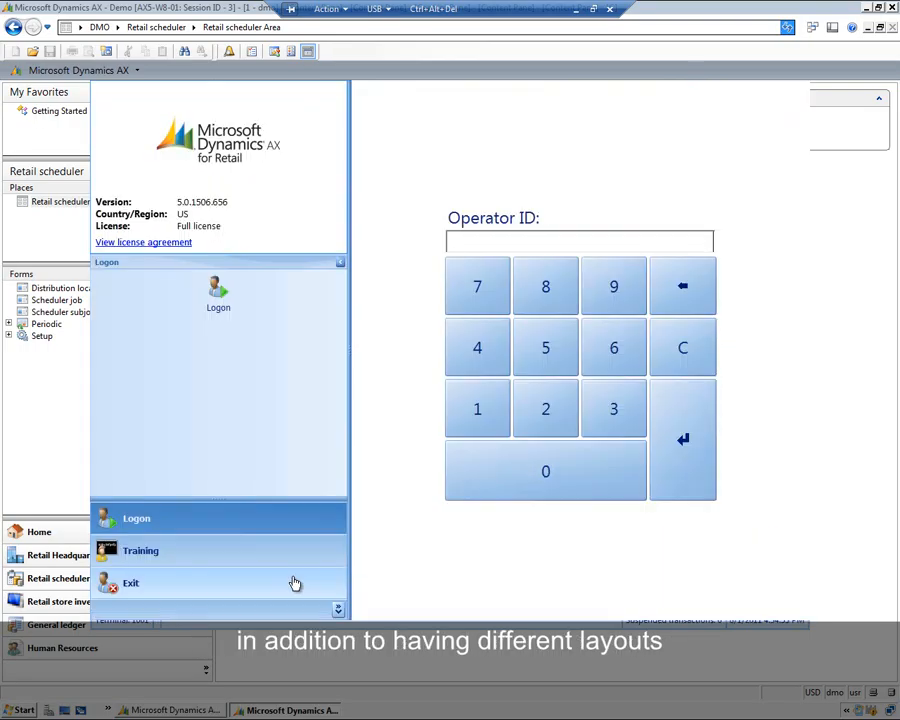
text(10001)
key(Return)
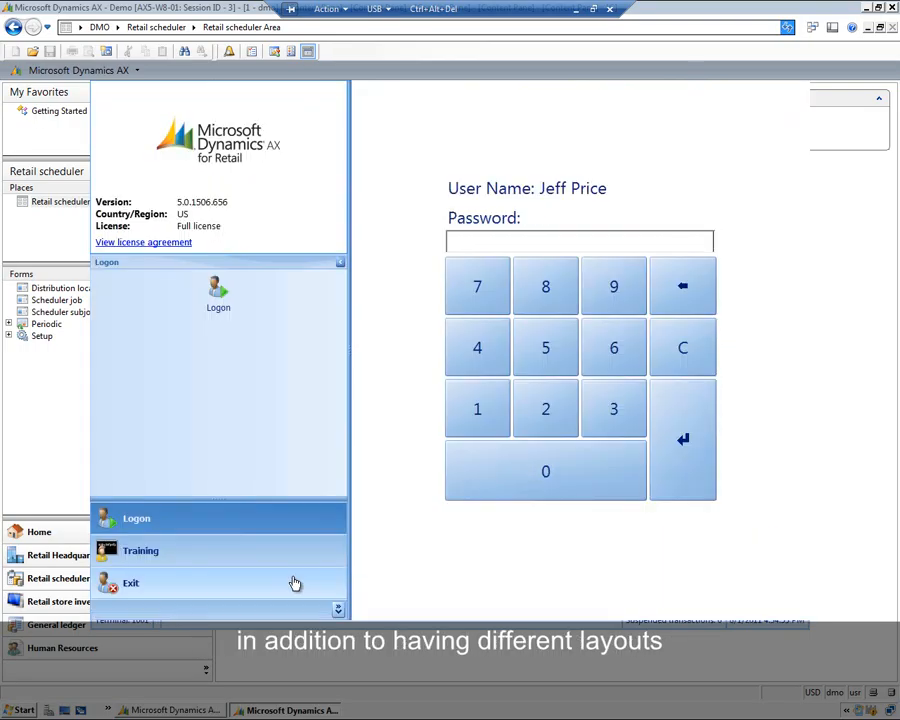
text(123)
key(Return)
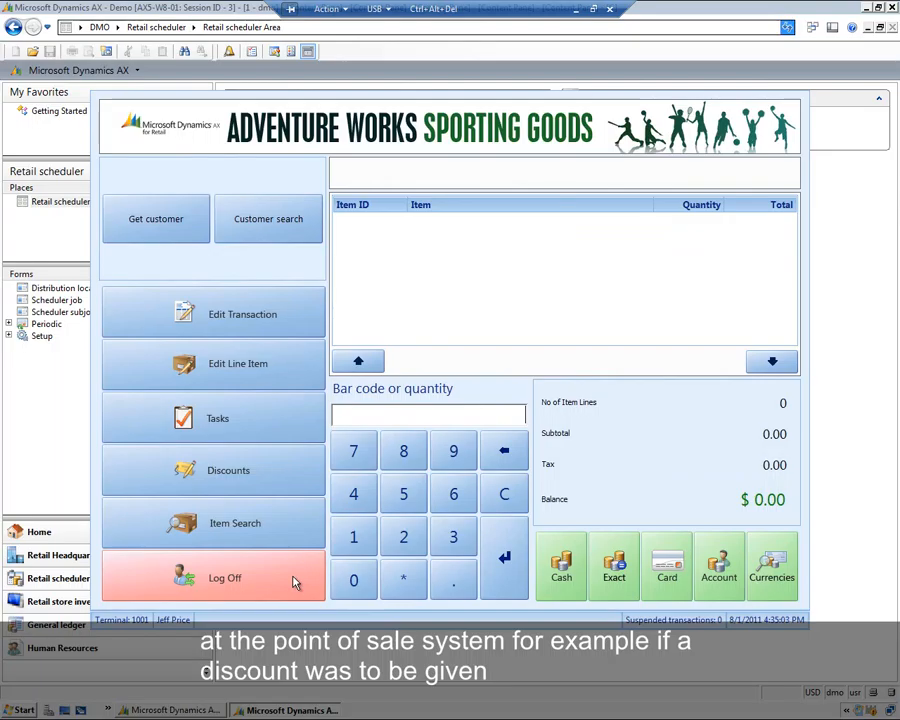
- Add item 0139 to the transaction and try to apply a 50% line discount
text(0139)
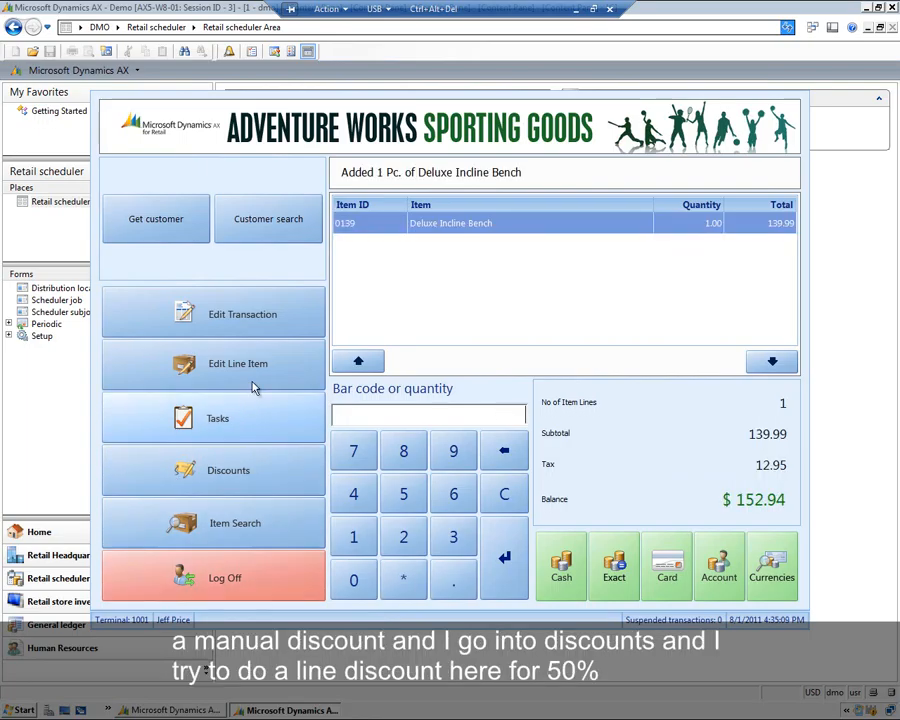
click(256, 477)
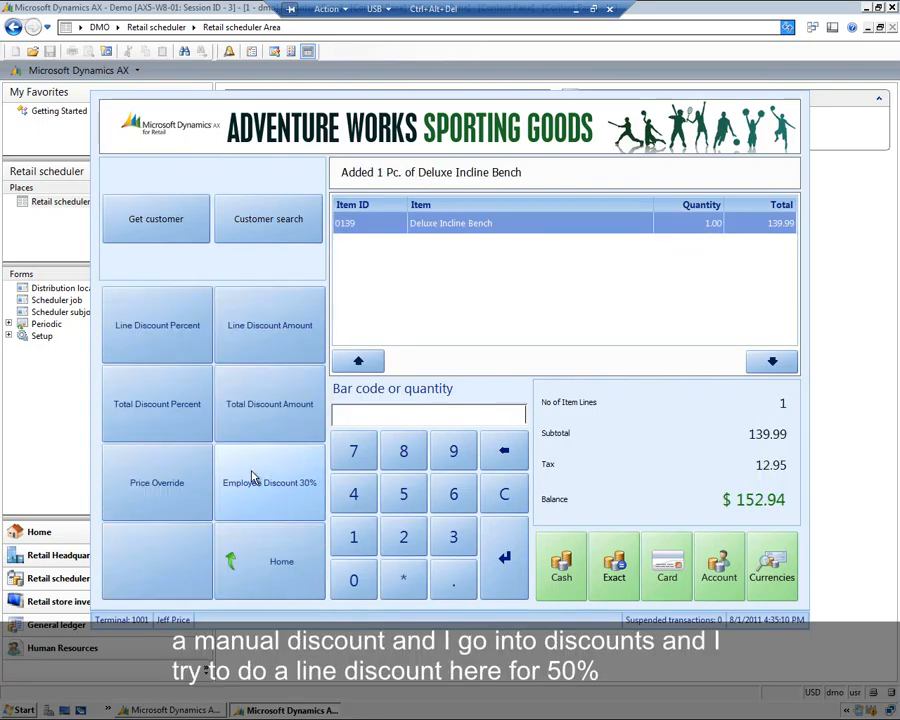
click(157, 343)
text(50)
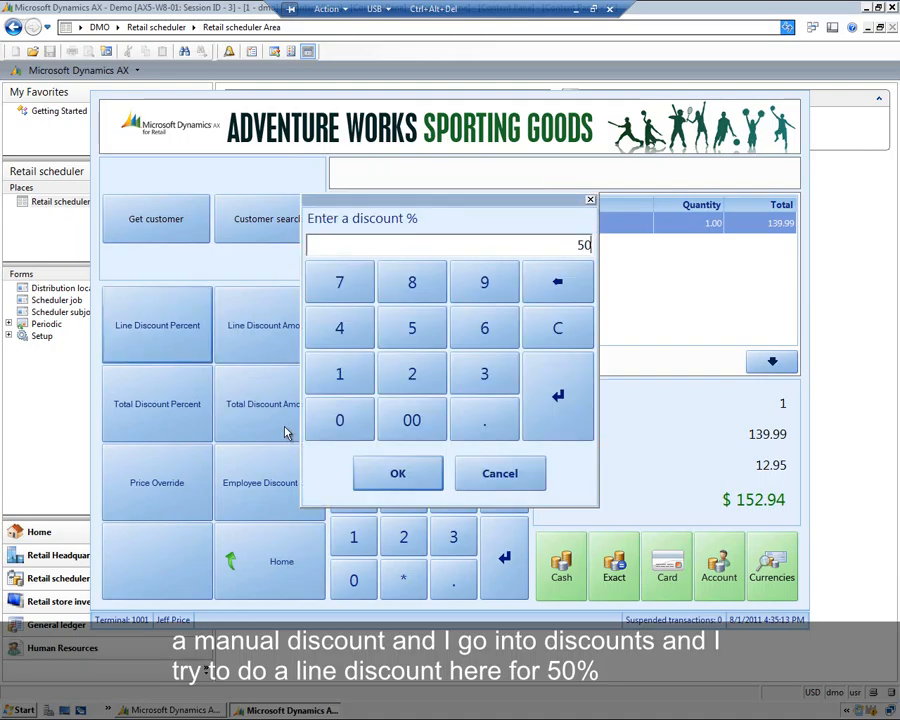
key(Return)
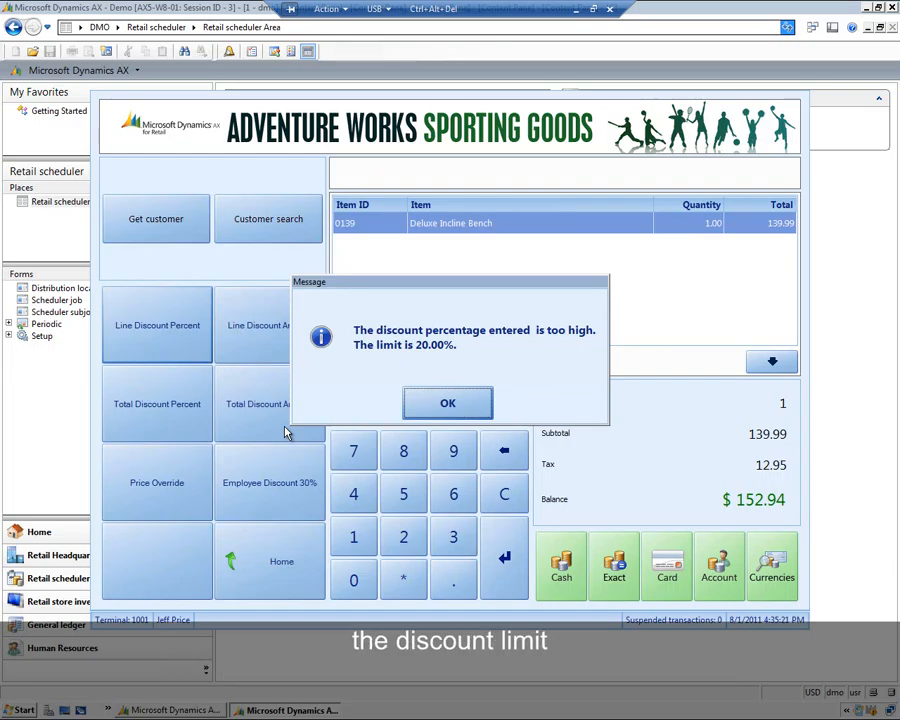
click(448, 404)
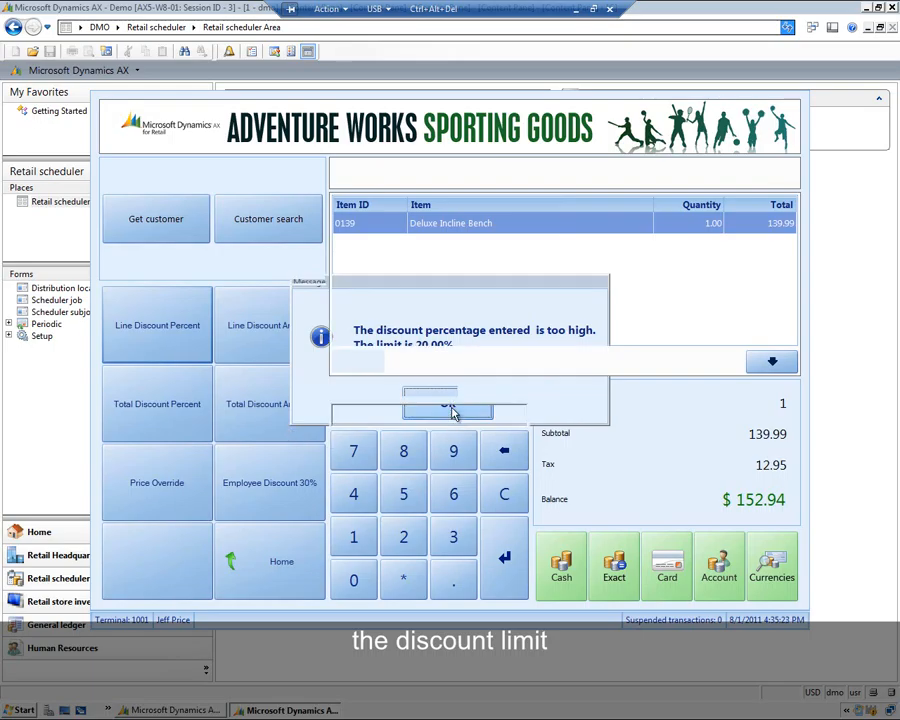
- Void the Deluxe Incline Bench line, authorizing with manager operator 10003 and that operator's password
click(306, 568)
click(238, 363)
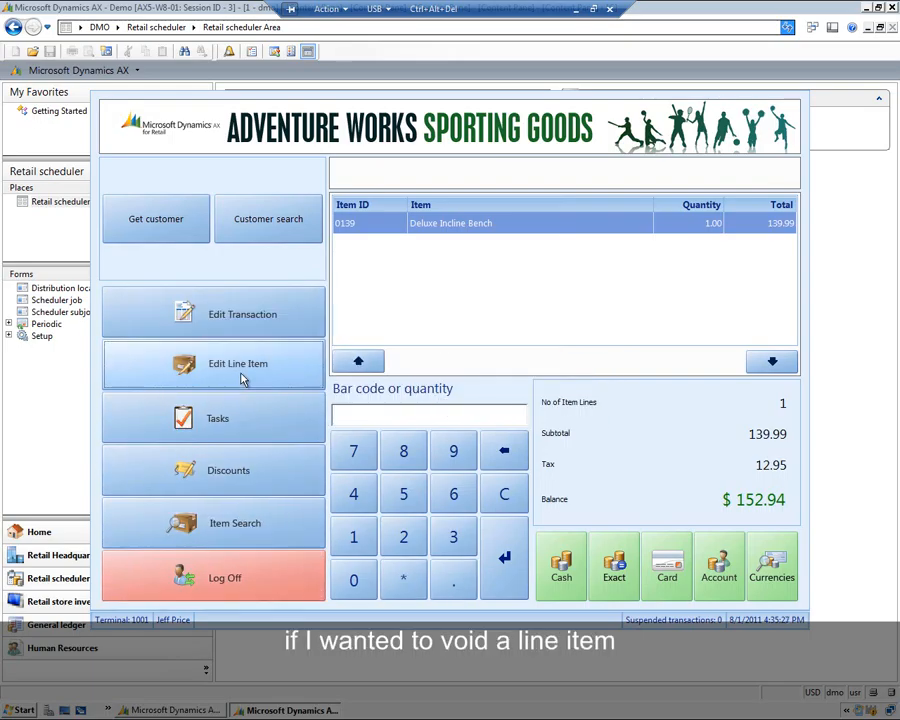
click(263, 482)
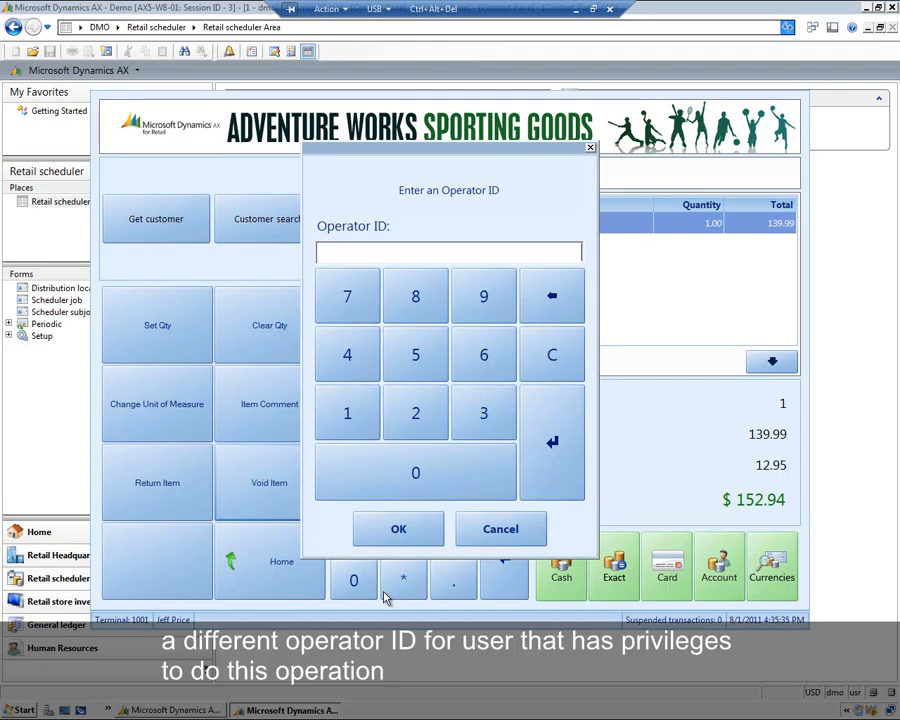
text(10003)
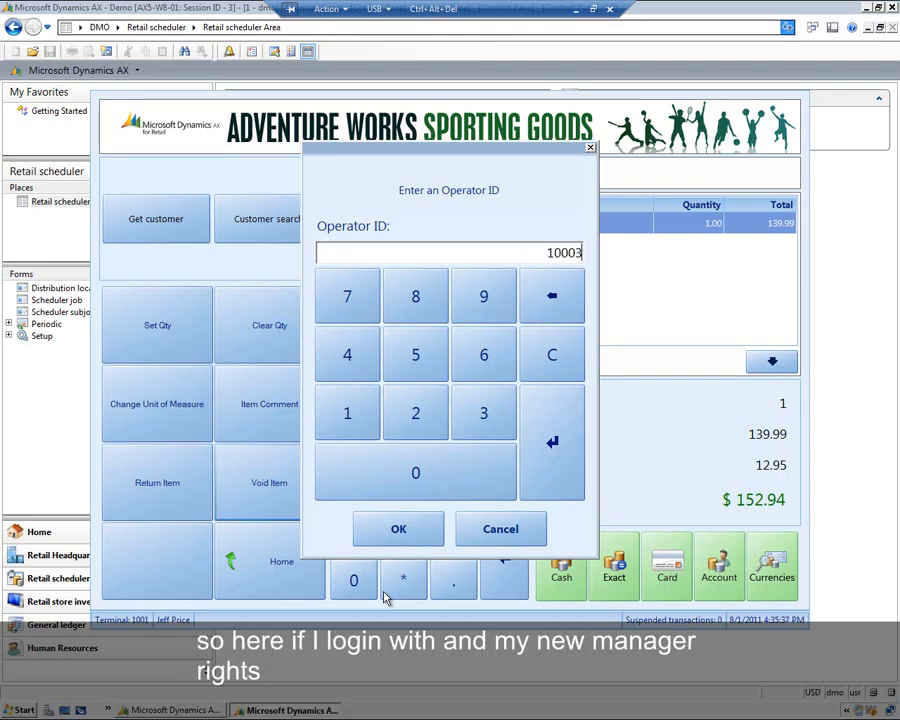
key(Return)
text(12)
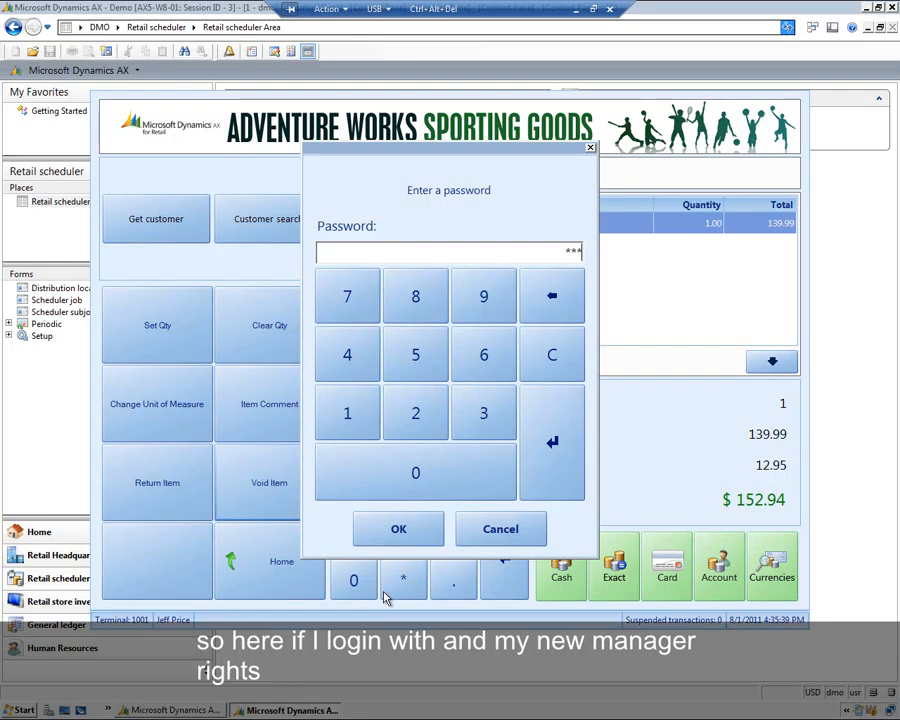
key(Return)
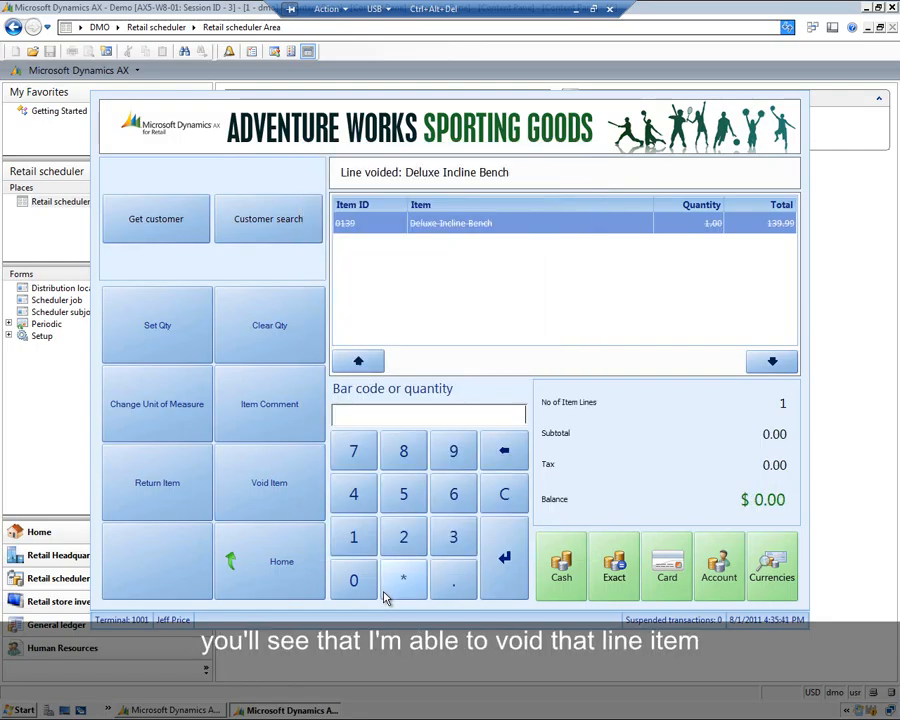